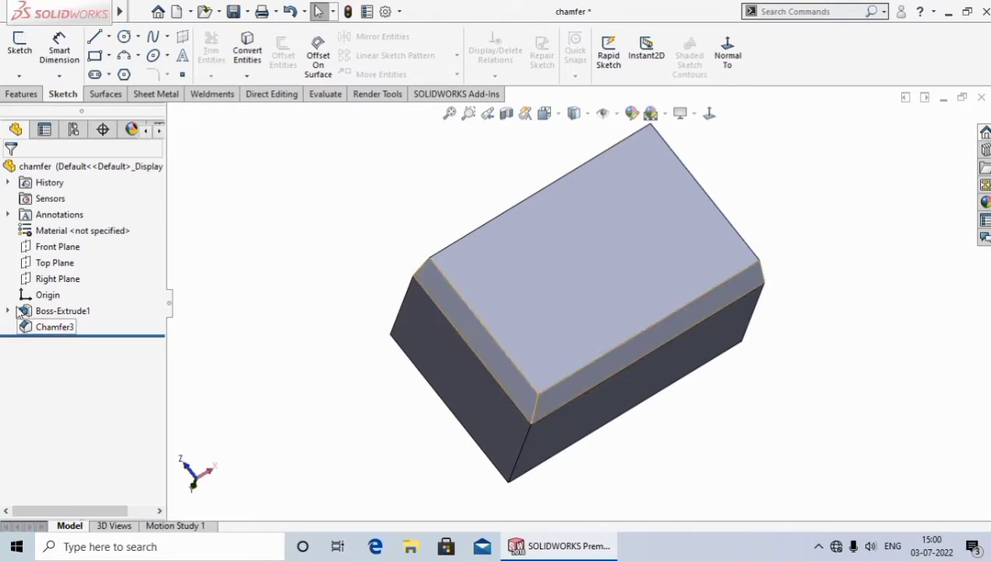
Delete Chamfer3 from the FeatureManager tree and confirm the deletion.
right_click(64, 331)
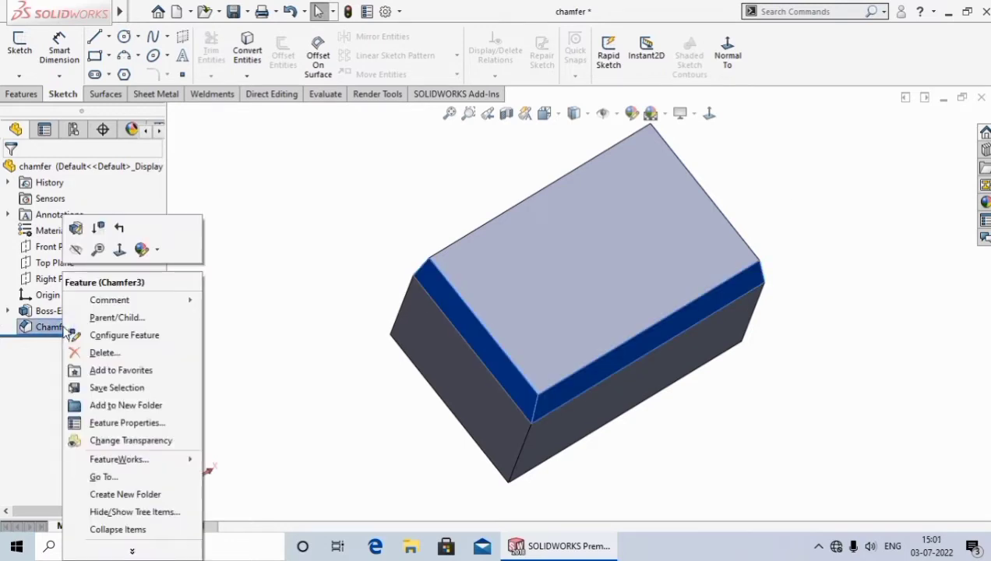
click(106, 351)
click(600, 201)
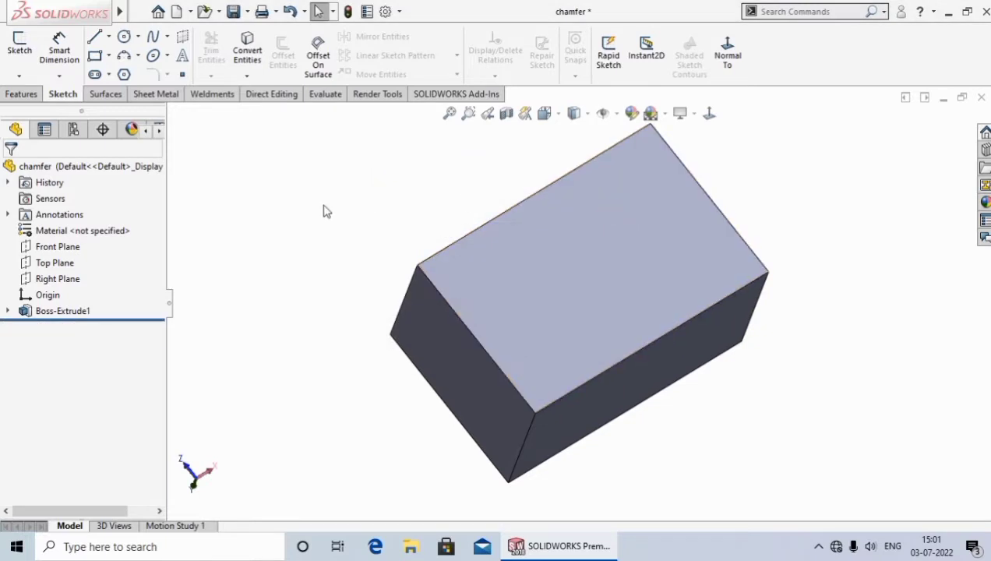
Start a new Chamfer from the Features tab and set its type to Vertex.
click(21, 93)
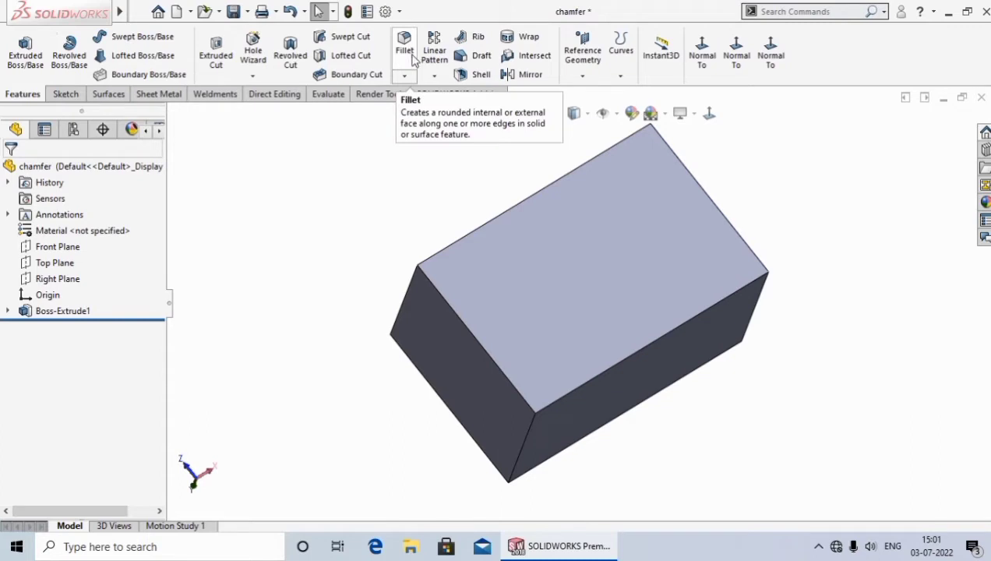
click(404, 77)
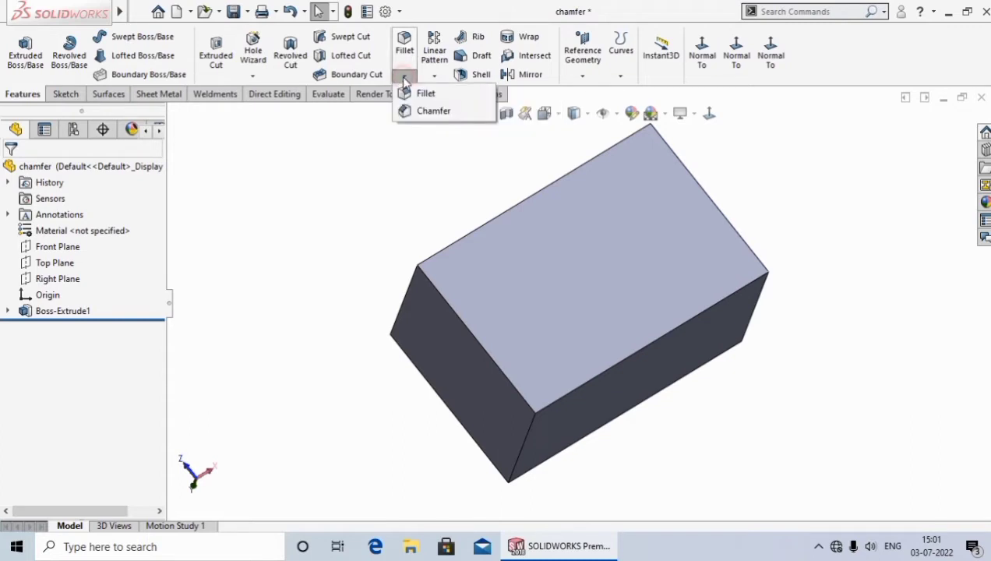
click(455, 112)
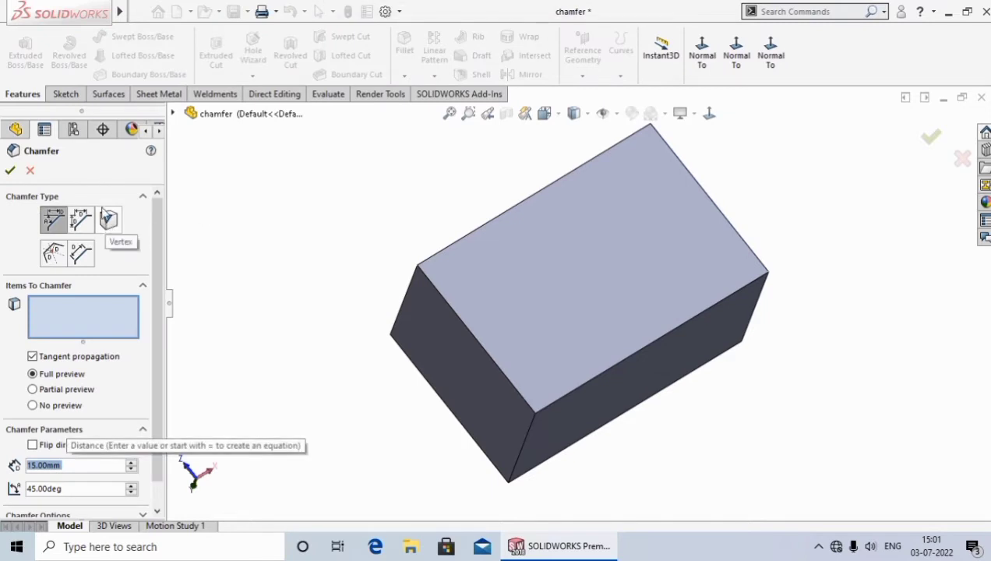
click(108, 221)
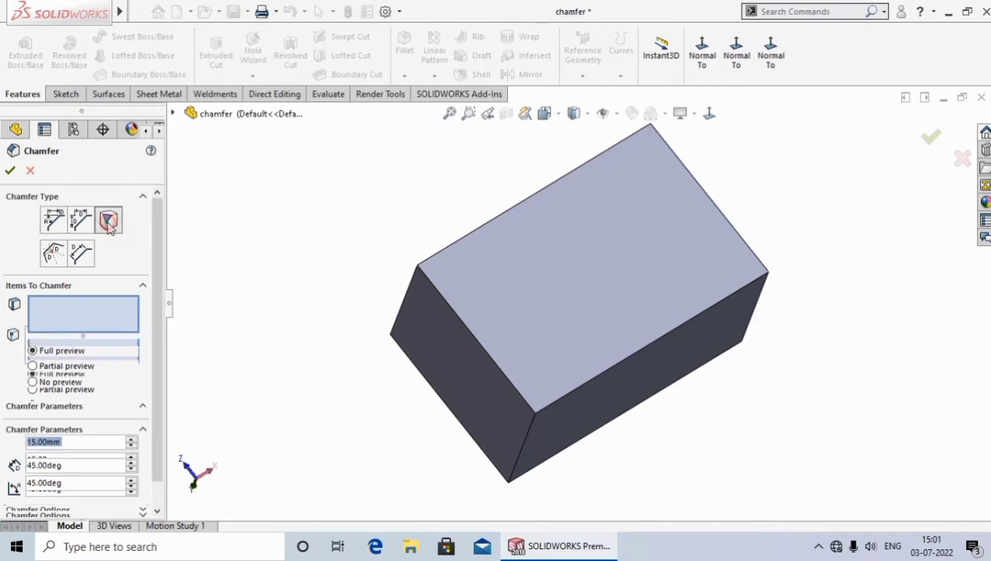
click(81, 309)
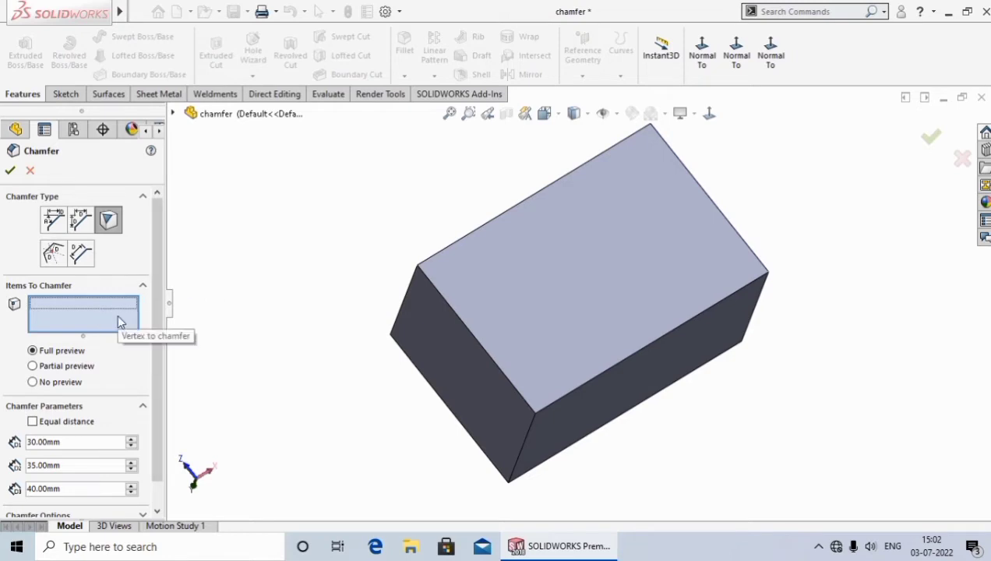
Select the block's front-top corner vertex for the chamfer.
middle_drag(379, 433, 638, 455)
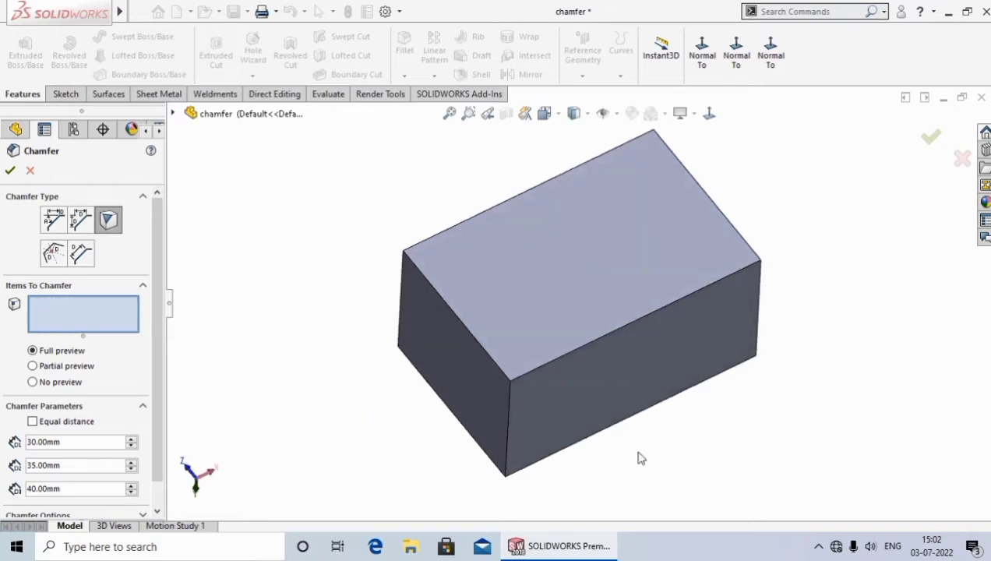
scroll(580, 360, down, 2)
middle_drag(579, 360, 517, 418)
scroll(508, 380, up, 3)
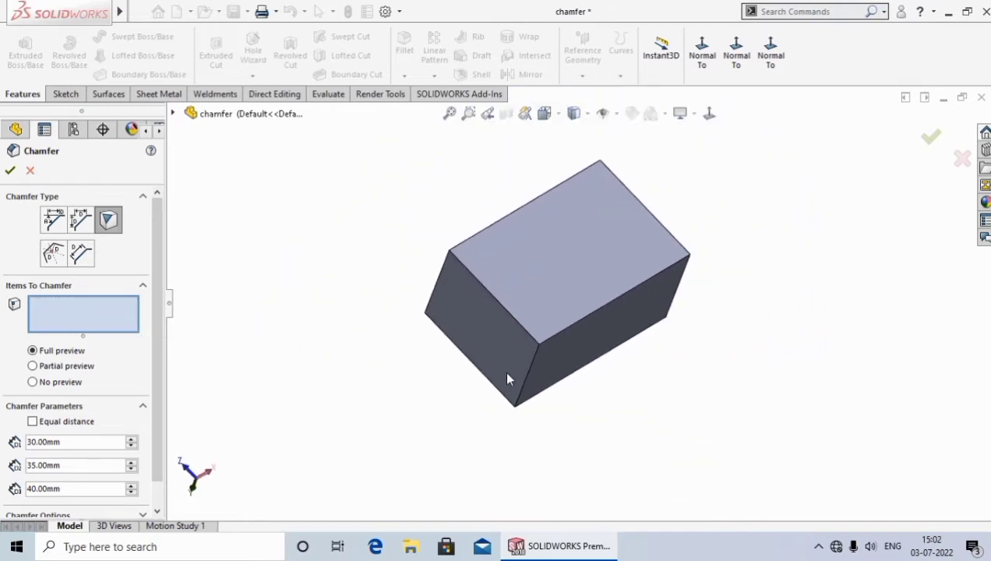
scroll(514, 342, down, 3)
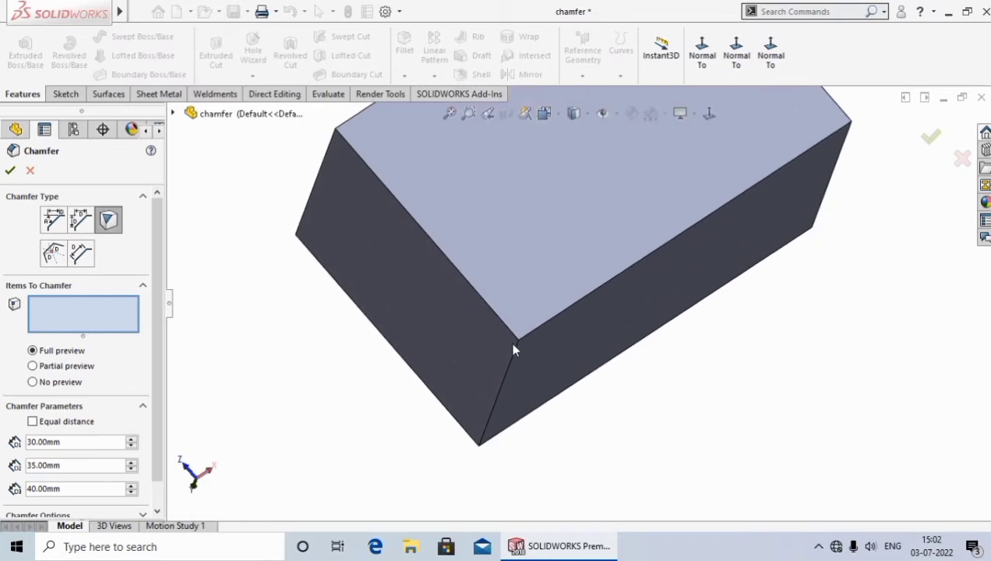
click(518, 341)
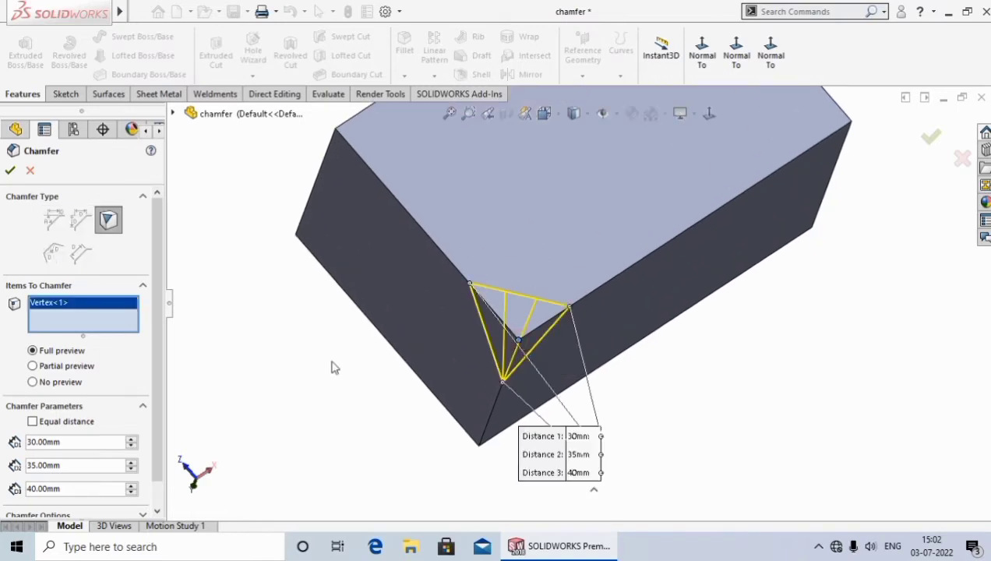
Make all three vertex chamfer distances equal at 40 mm and accept it as Chamfer1.
scroll(155, 322, down, 2)
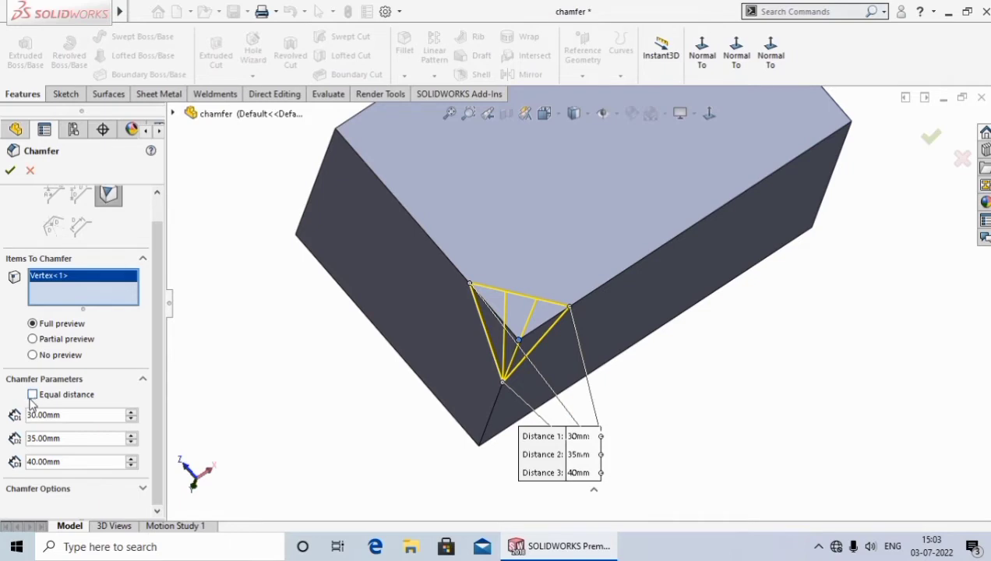
click(32, 395)
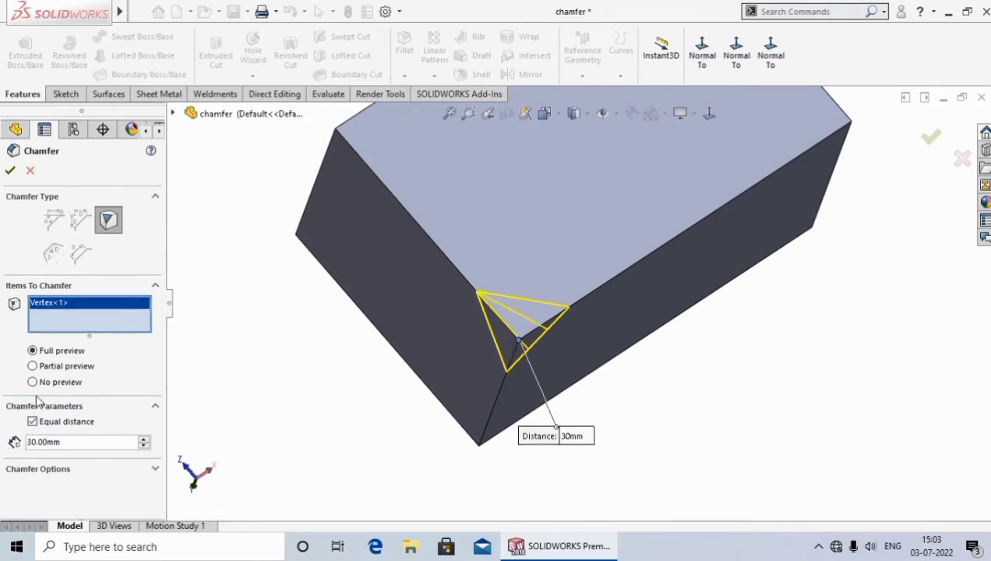
double_click(73, 442)
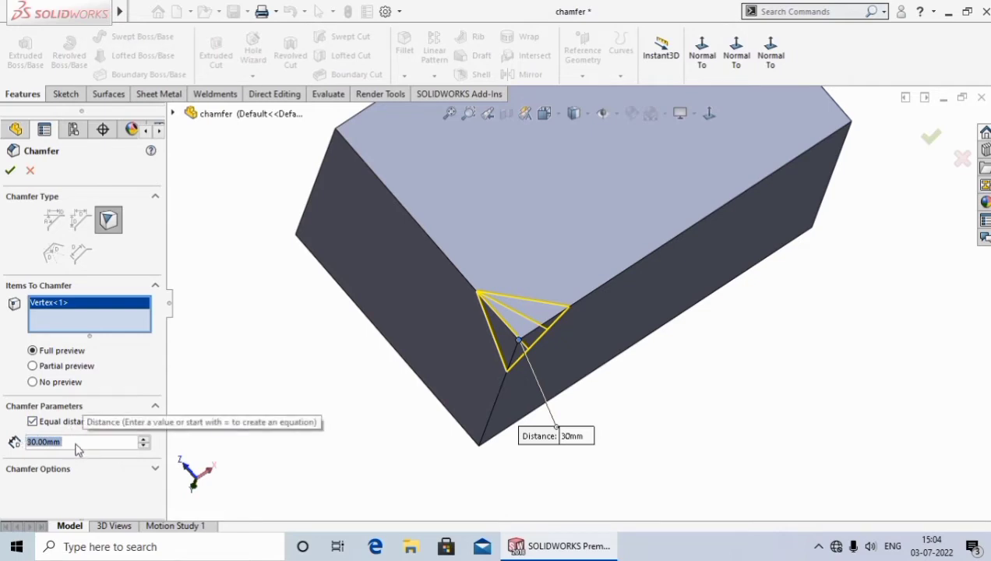
text(40)
key(Return)
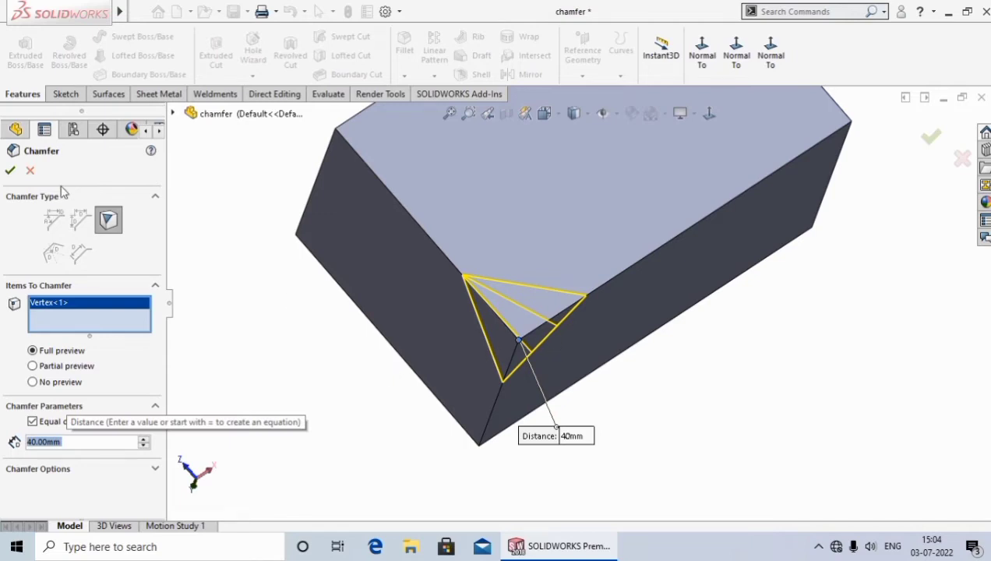
click(10, 171)
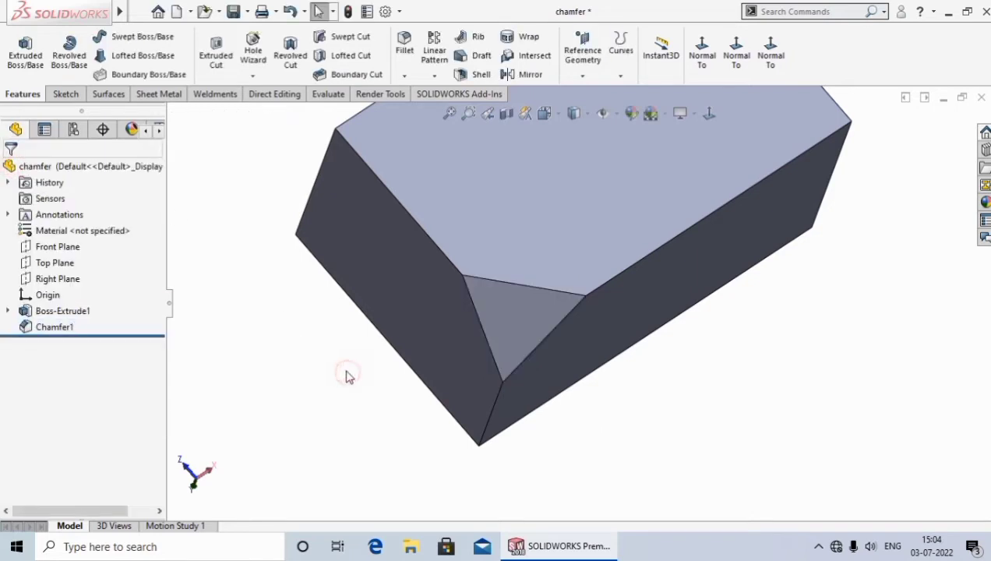
Inspect the 40 mm chamfered corner, then open Chamfer1 with Edit Feature.
key(f)
middle_drag(351, 313, 380, 393)
scroll(380, 394, down, 5)
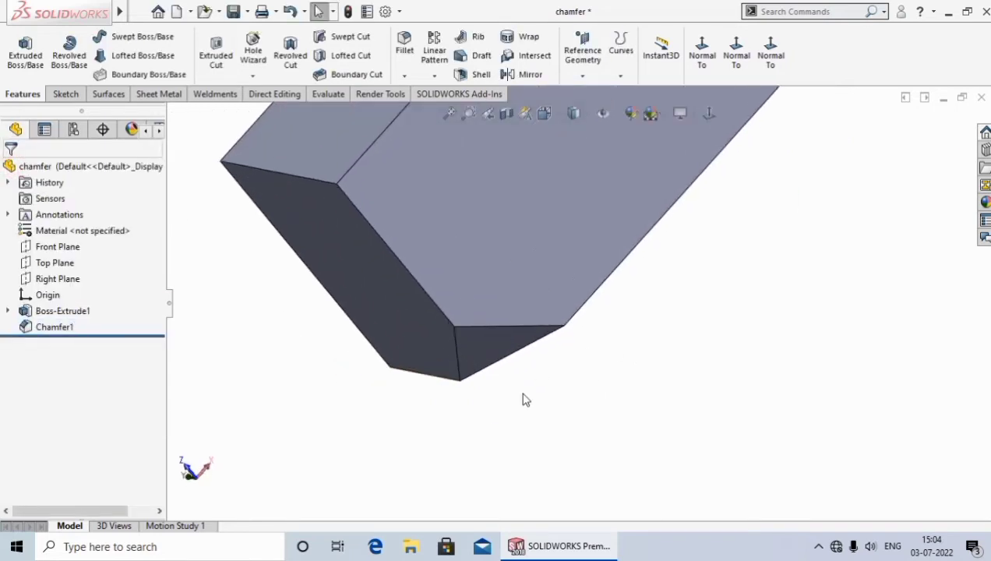
mouse_move(522, 400)
middle_down()
mouse_move(572, 377)
mouse_move(593, 393)
middle_up()
scroll(592, 393, up, 5)
scroll(573, 323, down, 3)
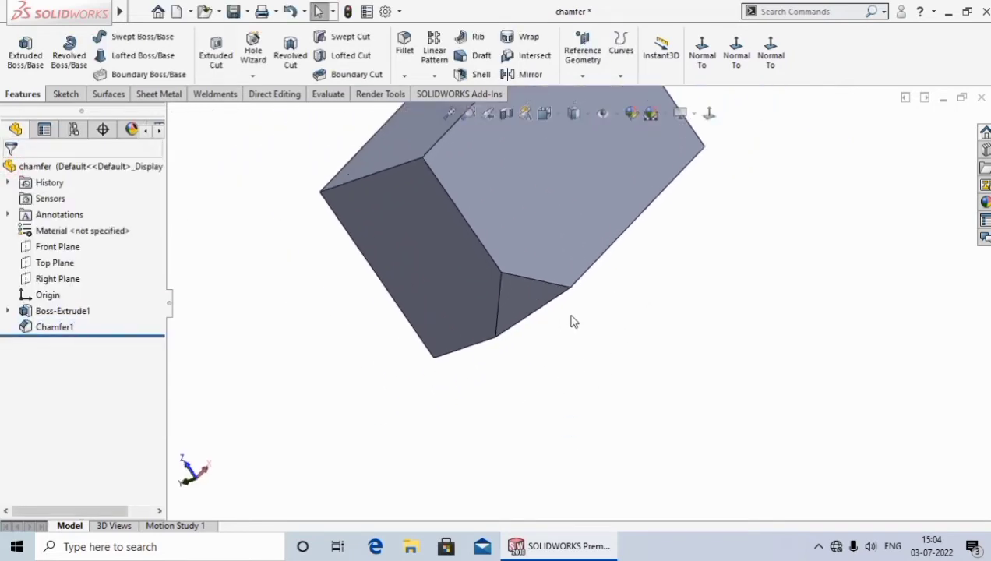
scroll(571, 321, down, 2)
scroll(531, 330, up, 2)
mouse_move(531, 330)
middle_down()
mouse_move(518, 288)
mouse_move(537, 296)
middle_up()
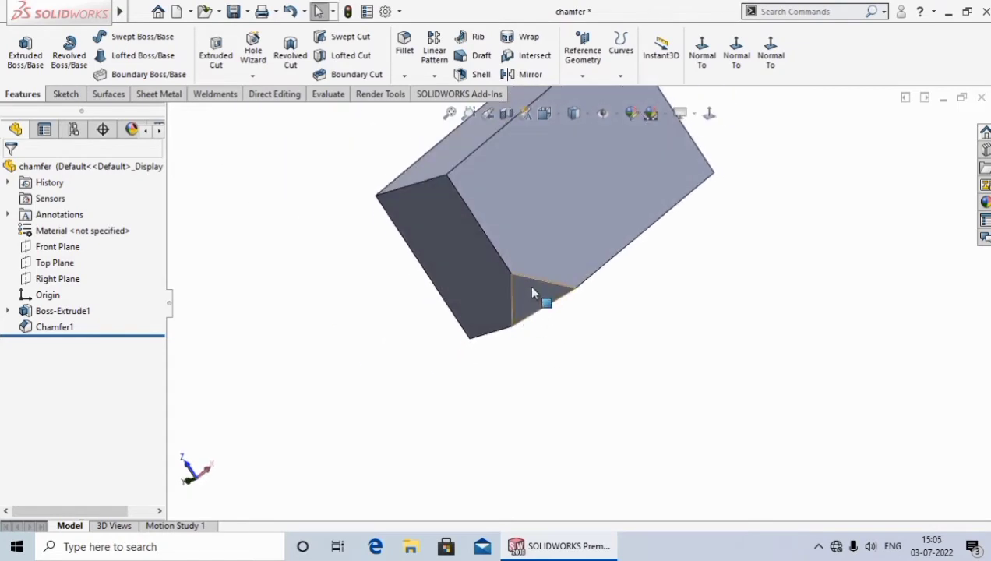
scroll(529, 287, down, 2)
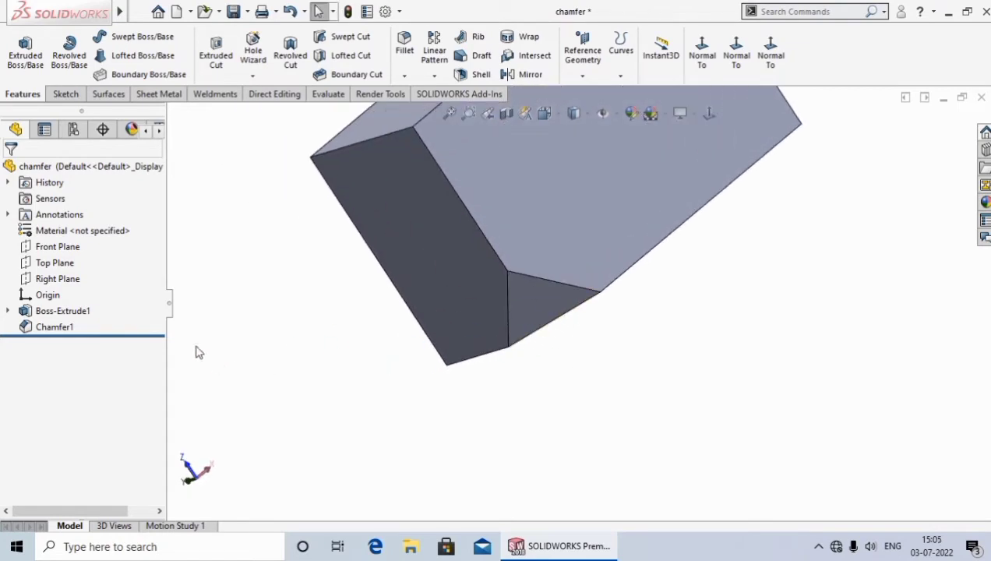
right_click(55, 326)
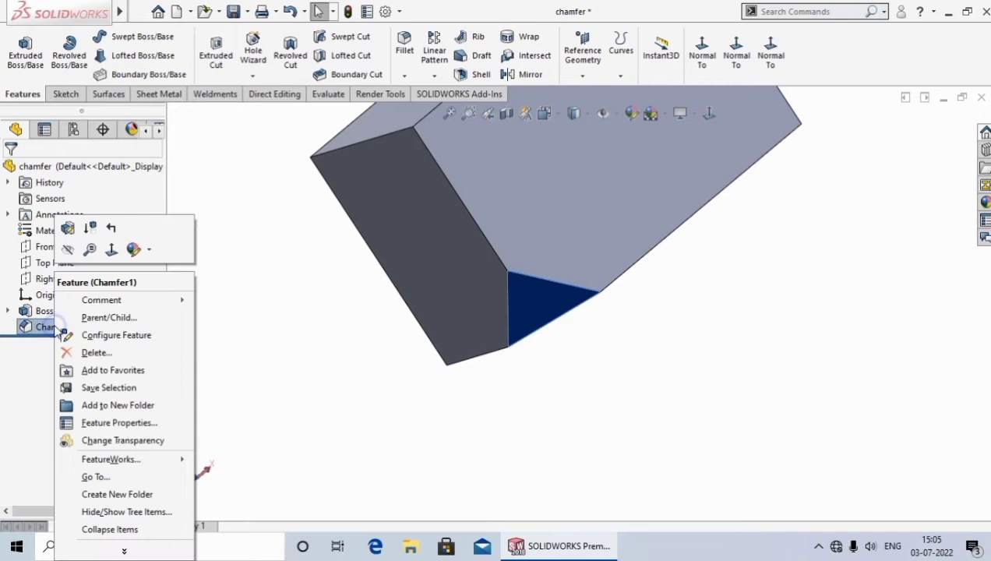
click(69, 229)
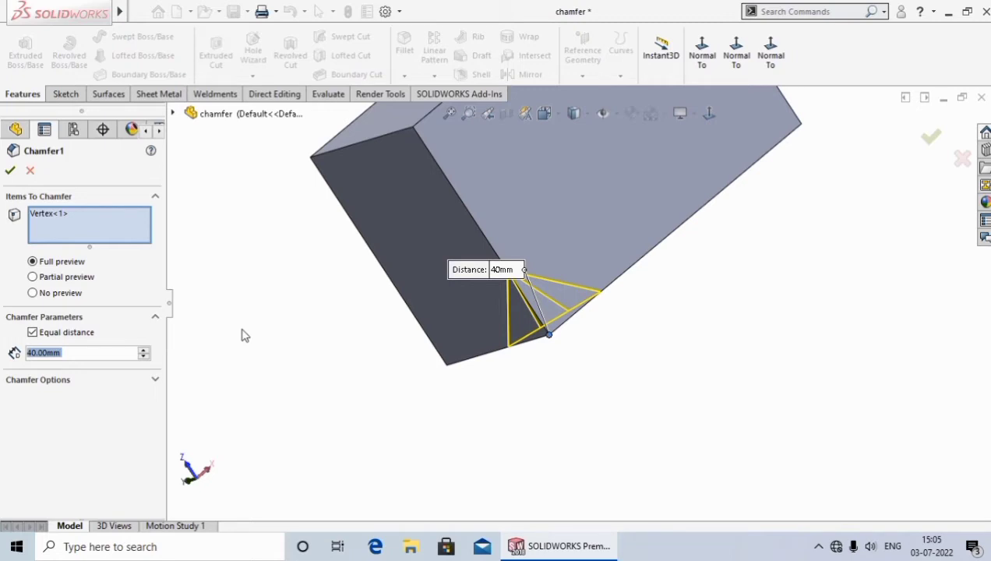
Switch Chamfer1 to unequal distances of 20, 25 and 30 mm and accept.
click(218, 332)
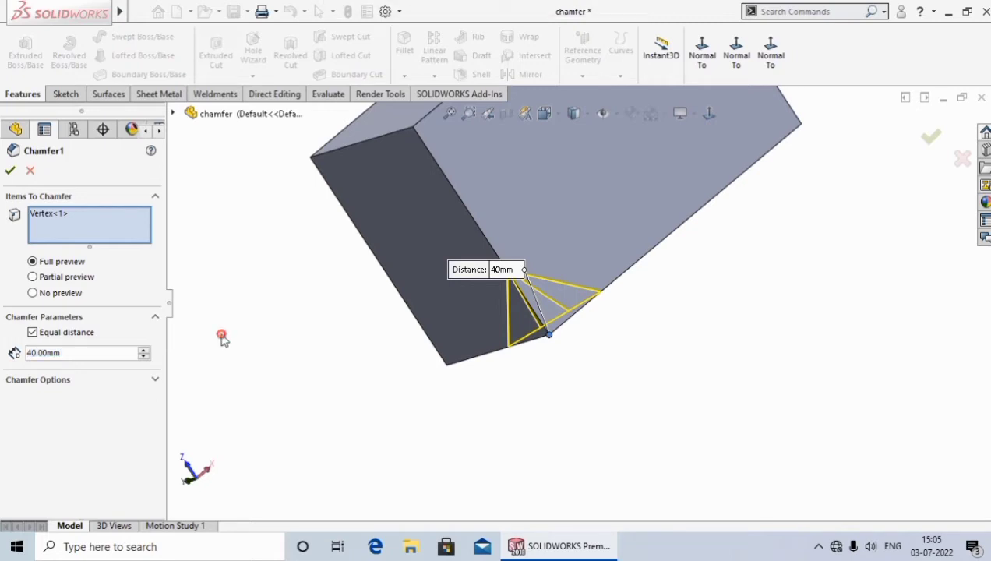
click(33, 333)
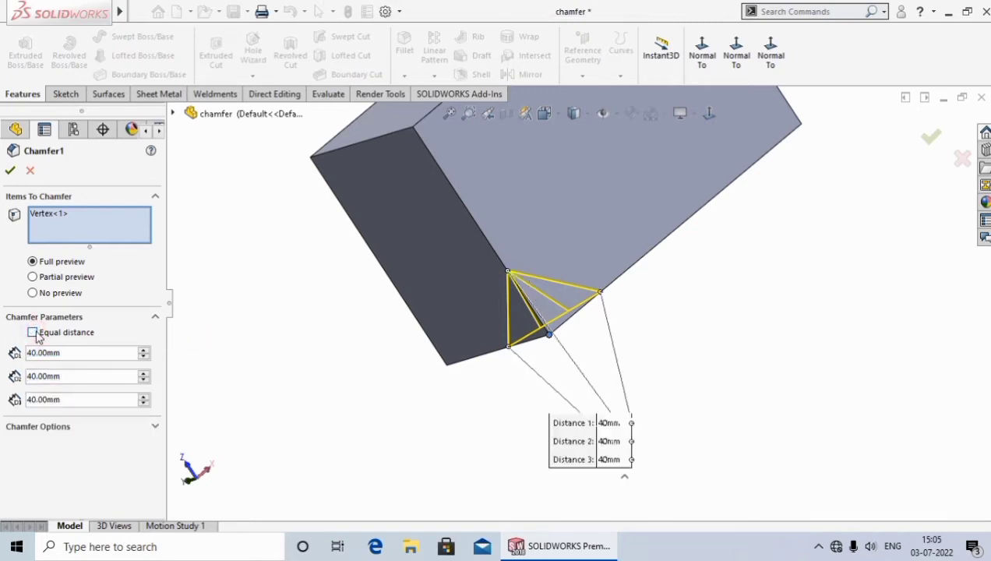
double_click(88, 354)
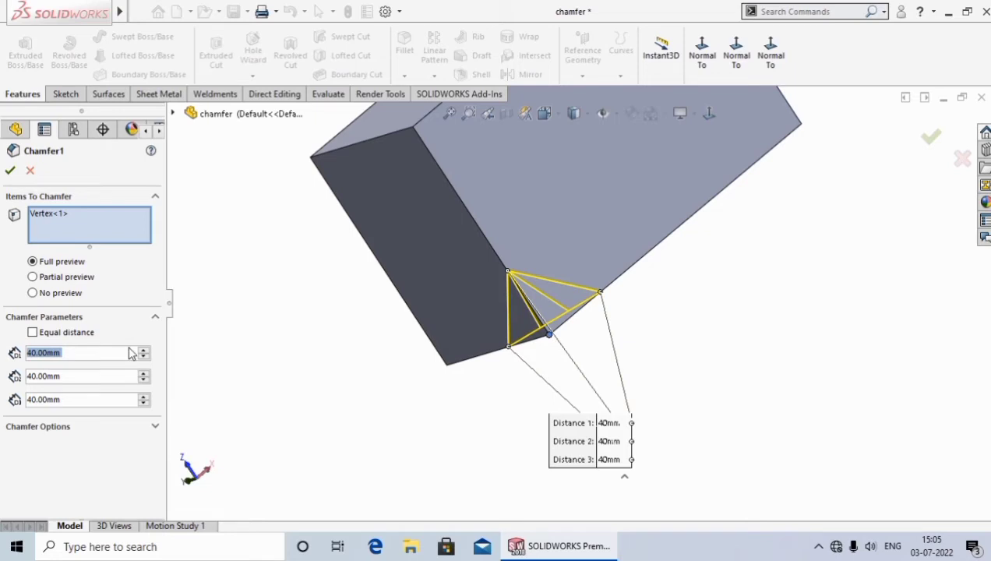
text(20)
key(Return)
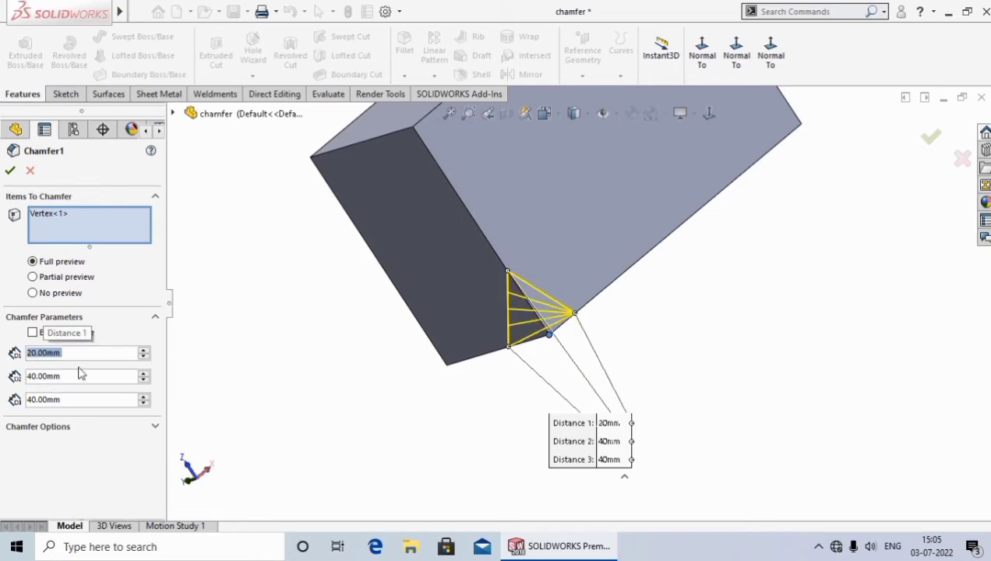
double_click(78, 376)
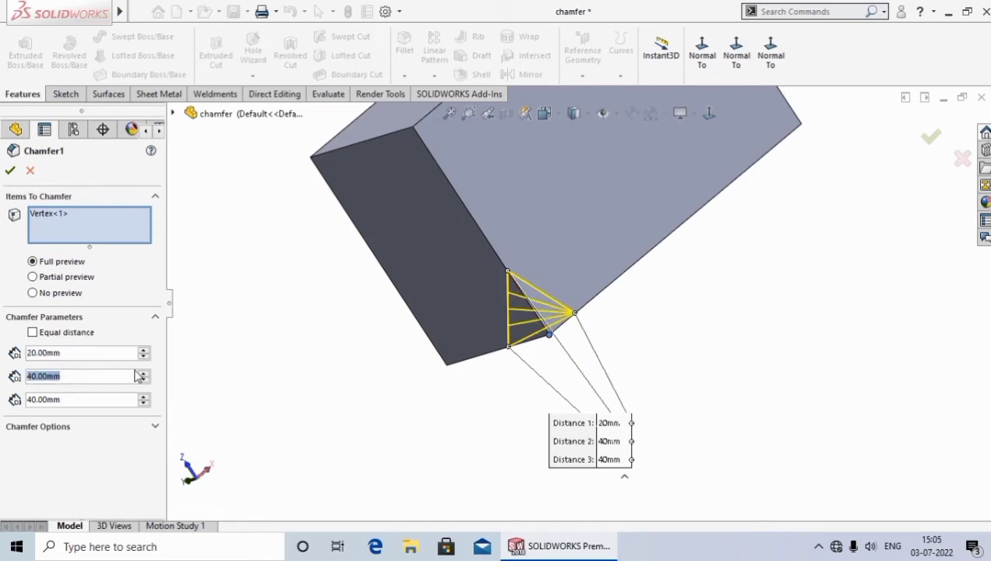
text(25)
key(Return)
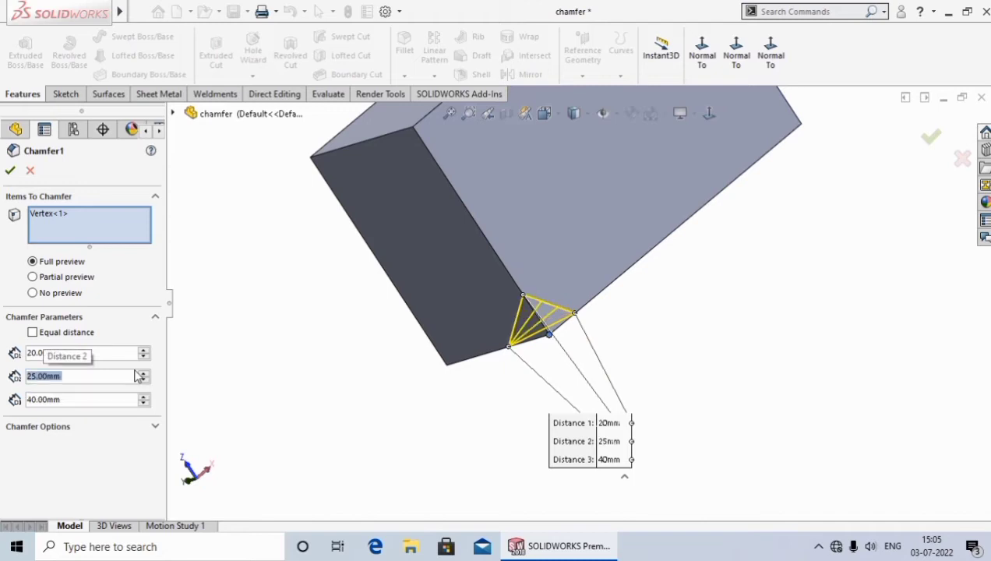
double_click(74, 398)
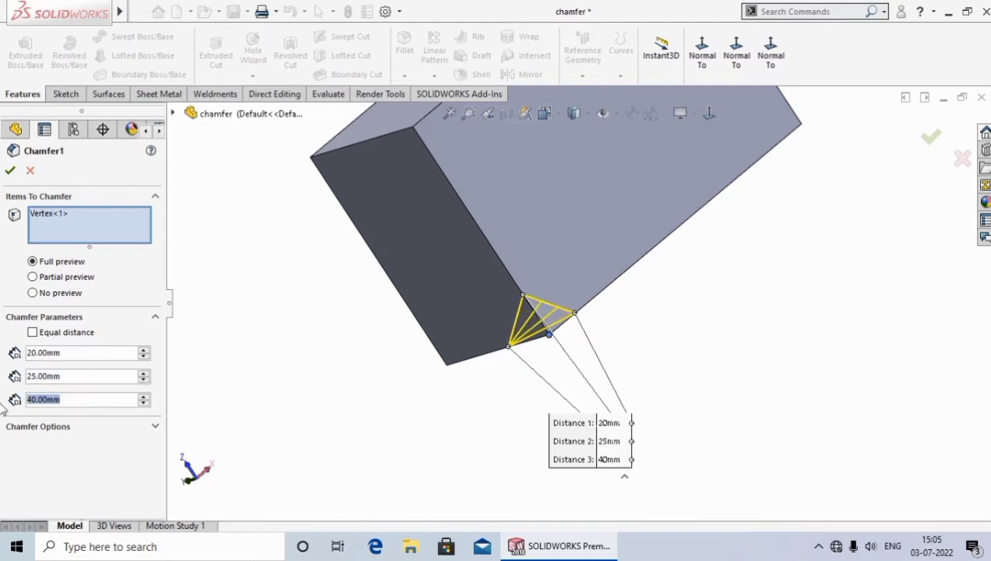
text(30)
key(Return)
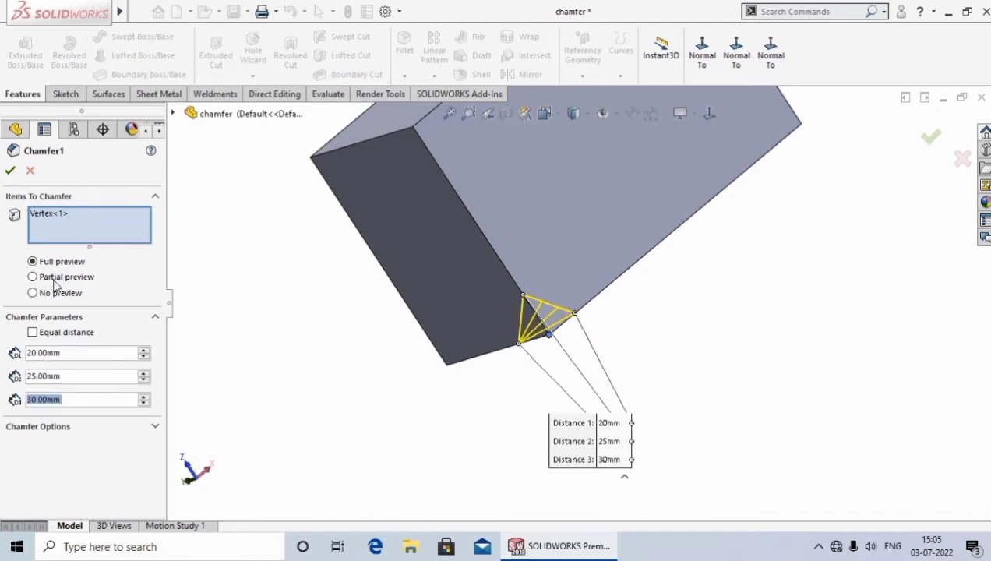
click(10, 170)
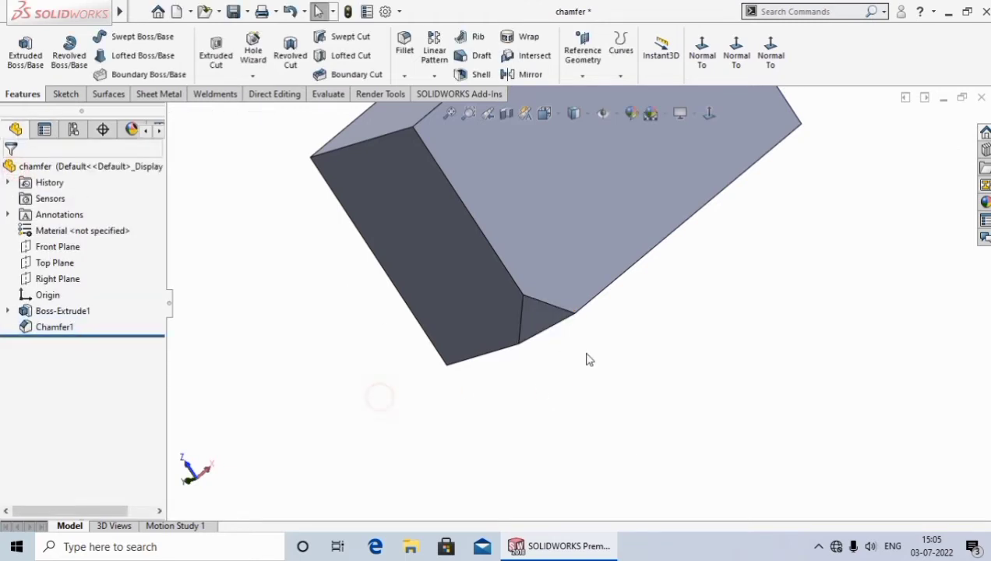
Delete Chamfer1 and confirm, leaving only Boss-Extrude1 in the tree.
scroll(518, 312, down, 2)
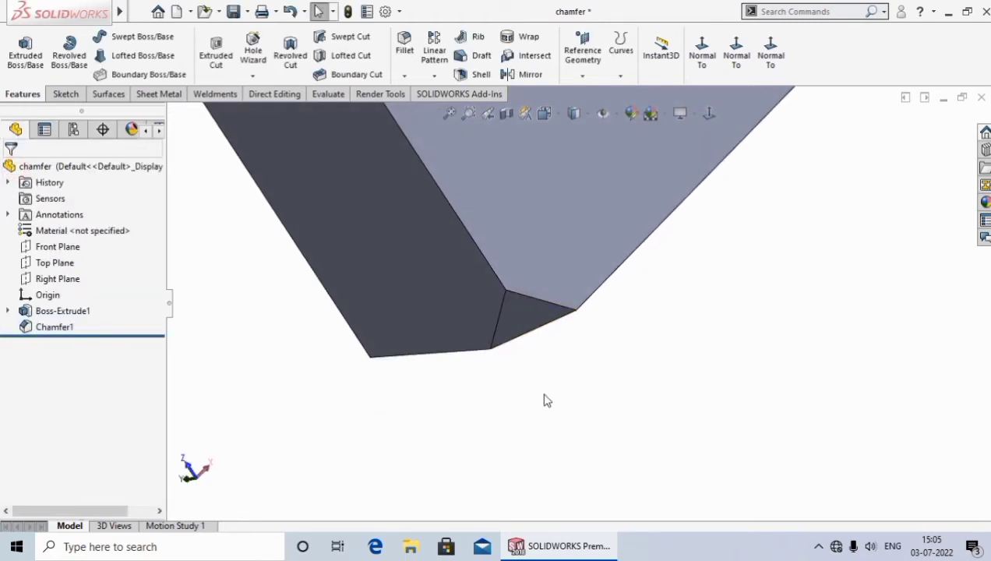
middle_drag(545, 401, 548, 398)
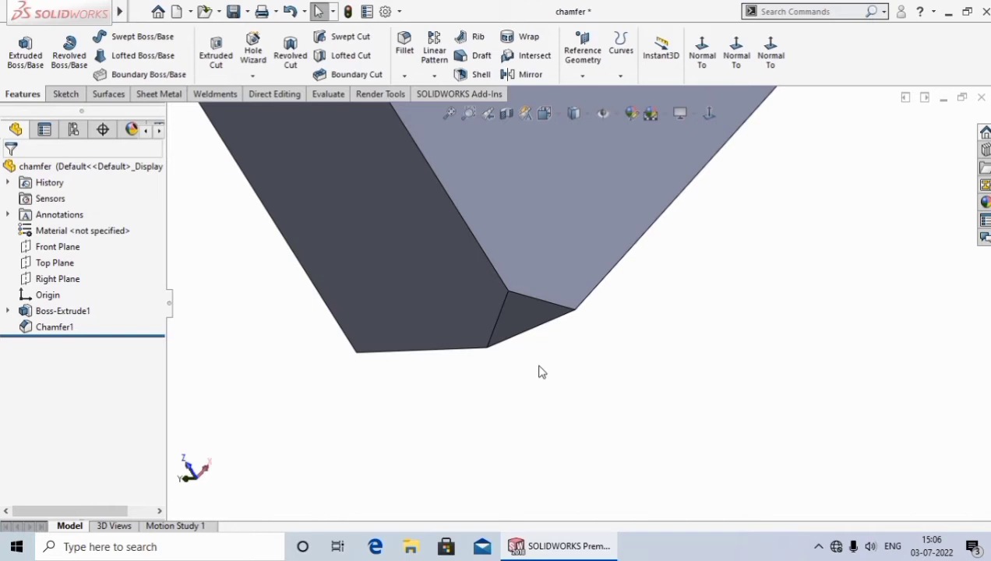
key(z)
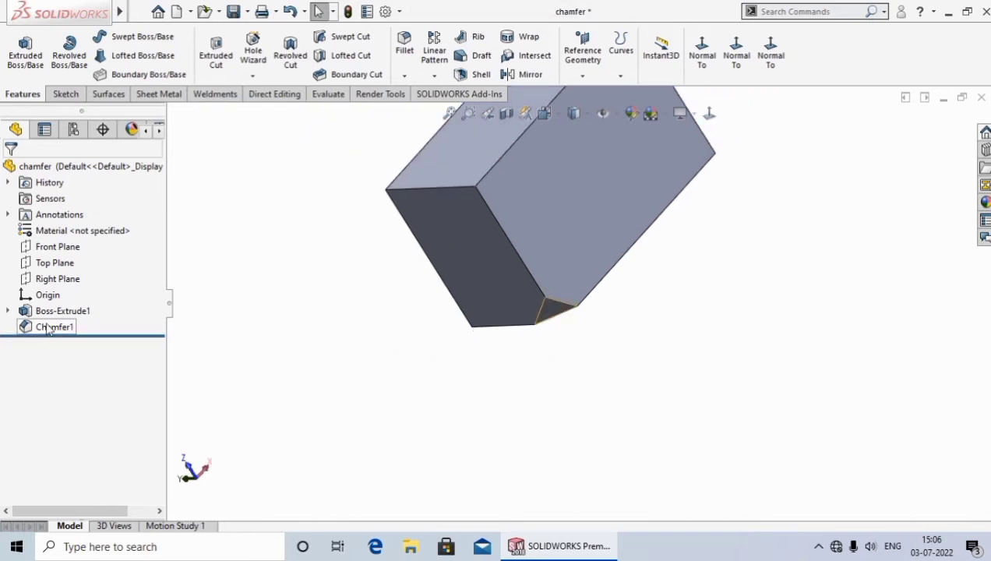
right_click(49, 327)
click(83, 352)
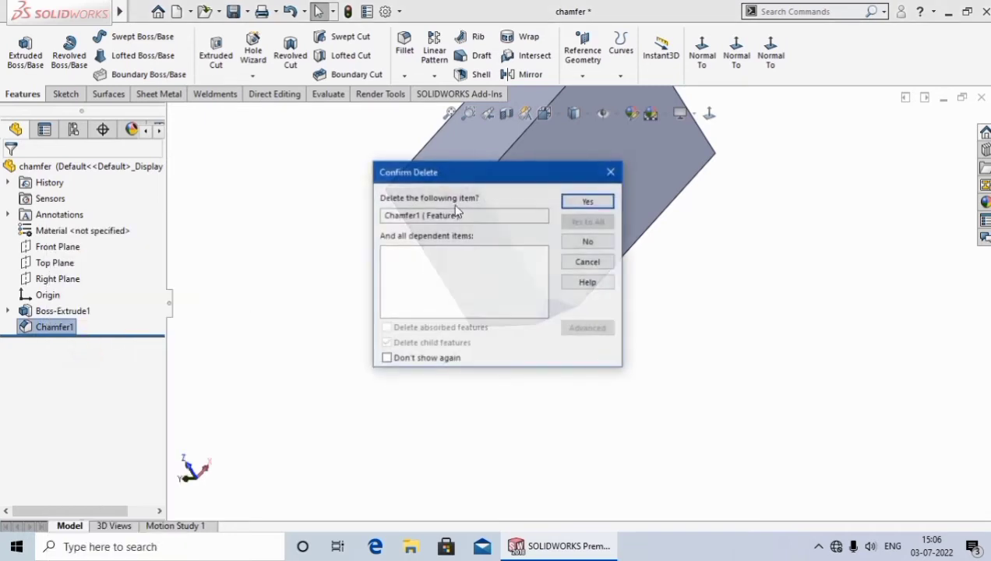
click(588, 201)
key(z)
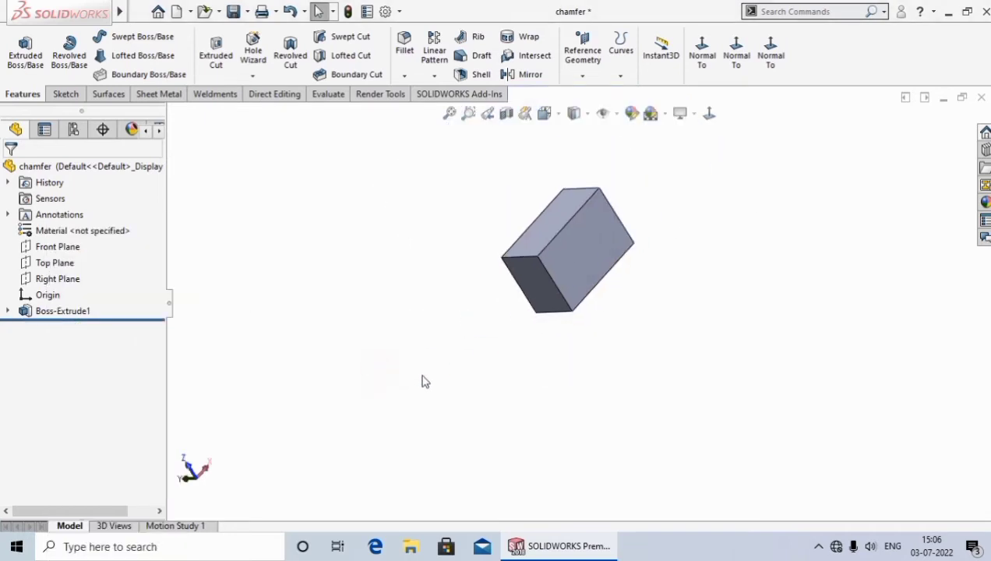
middle_drag(422, 380, 386, 289)
scroll(557, 244, down, 3)
Start an Offset Face chamfer and select the block's top-left edge.
middle_drag(340, 267, 345, 288)
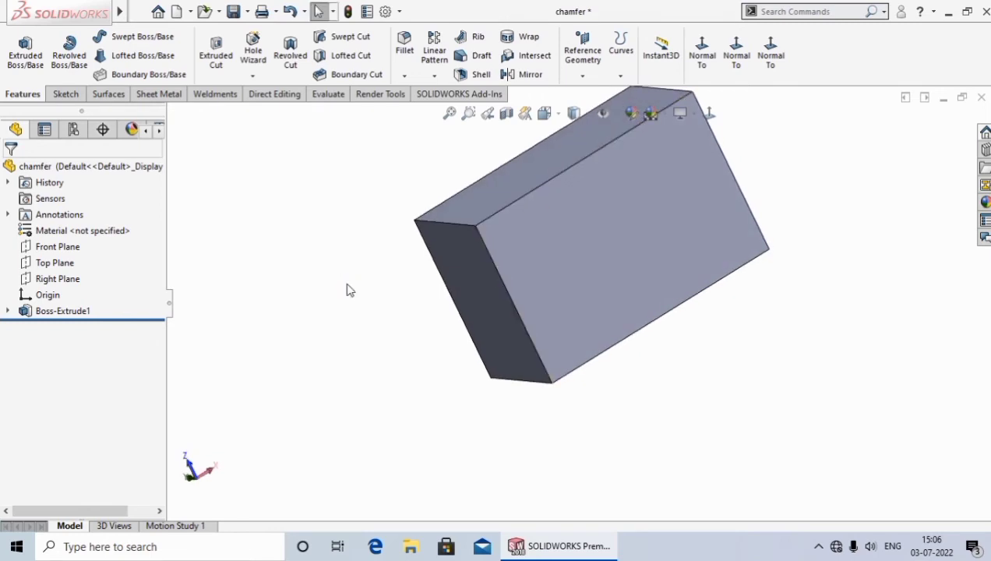
click(405, 76)
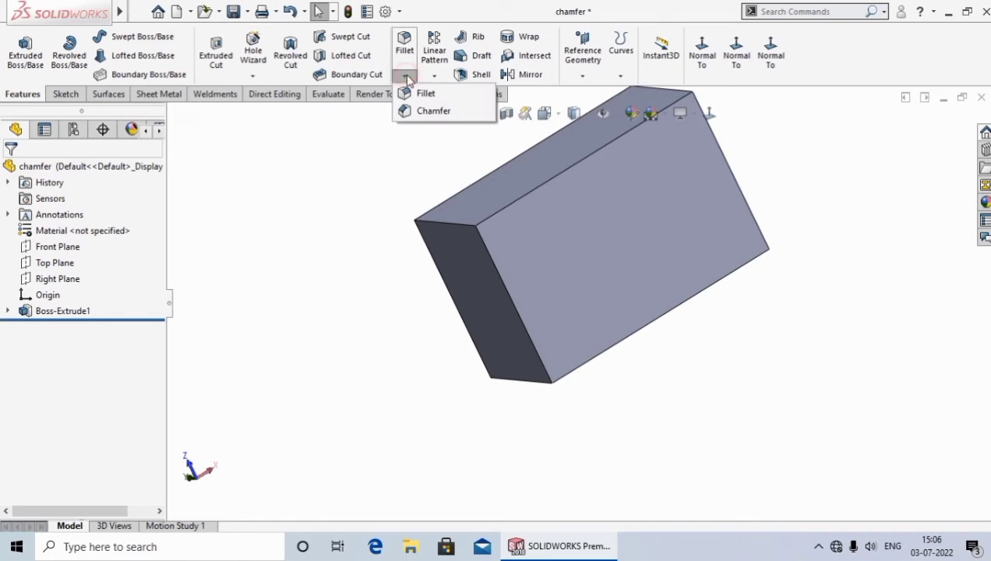
click(434, 111)
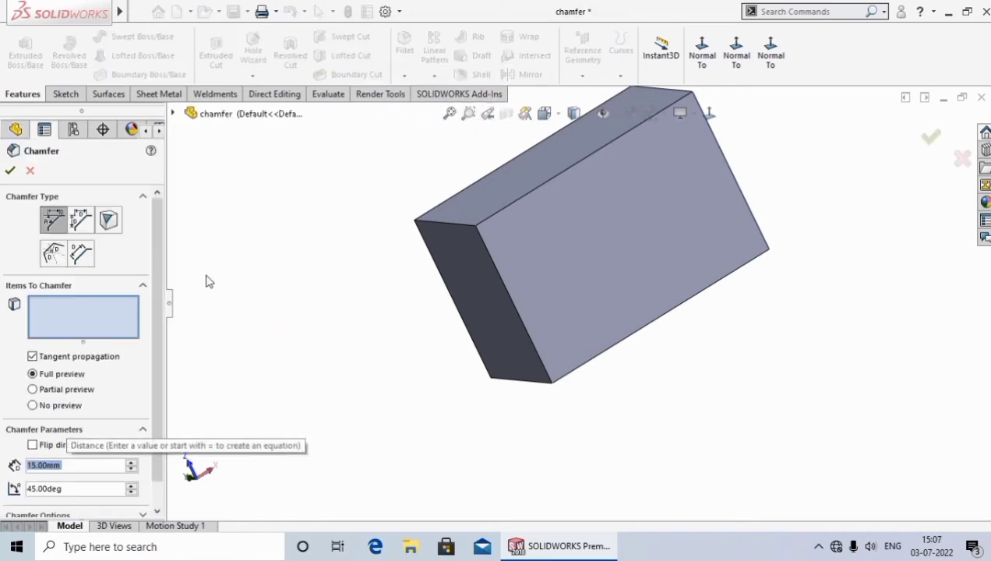
click(52, 253)
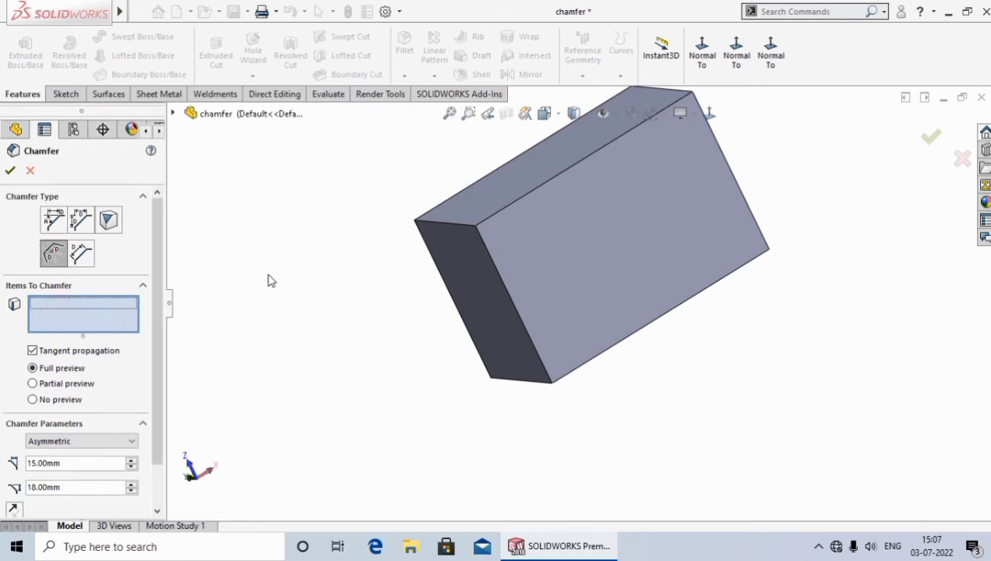
middle_drag(267, 278, 320, 314)
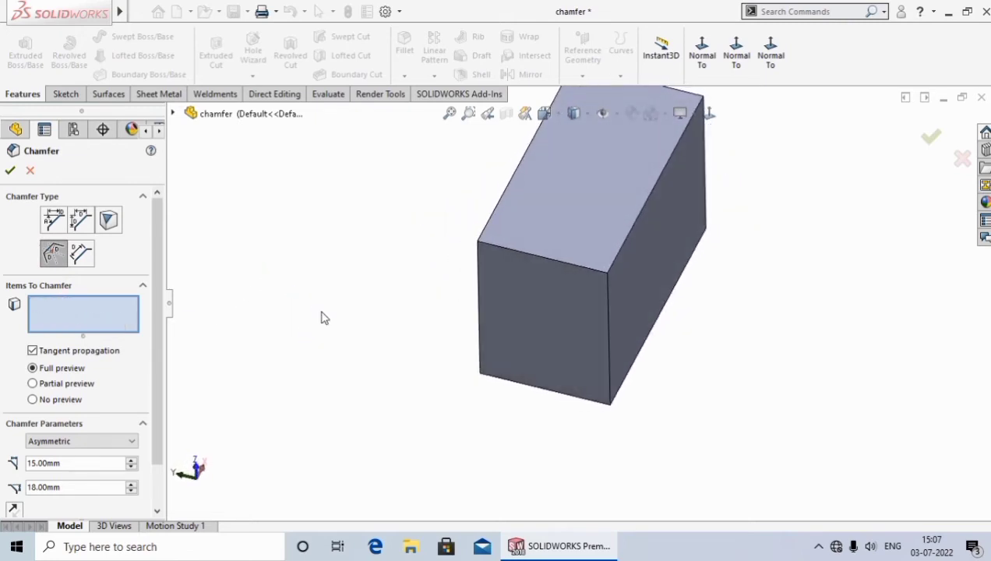
mouse_move(377, 366)
middle_down()
mouse_move(364, 249)
mouse_move(332, 353)
middle_up()
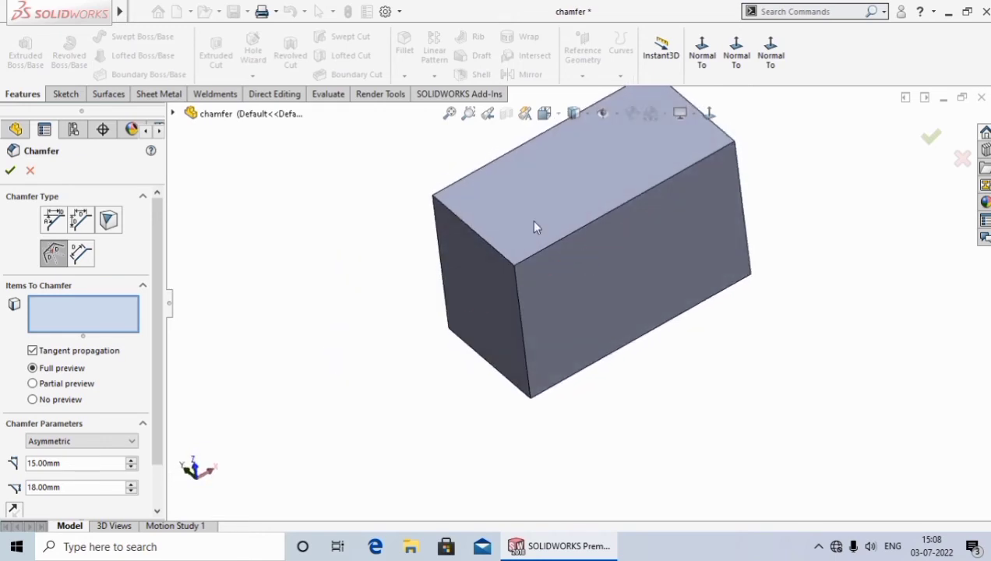
click(483, 240)
mouse_move(369, 327)
middle_down()
mouse_move(384, 278)
mouse_move(393, 312)
middle_up()
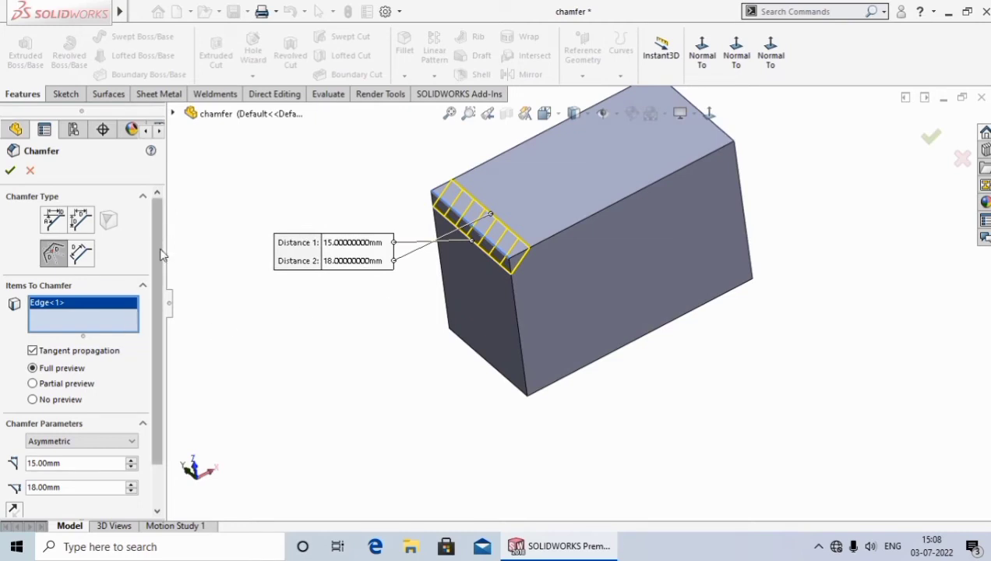
drag(160, 251, 162, 288)
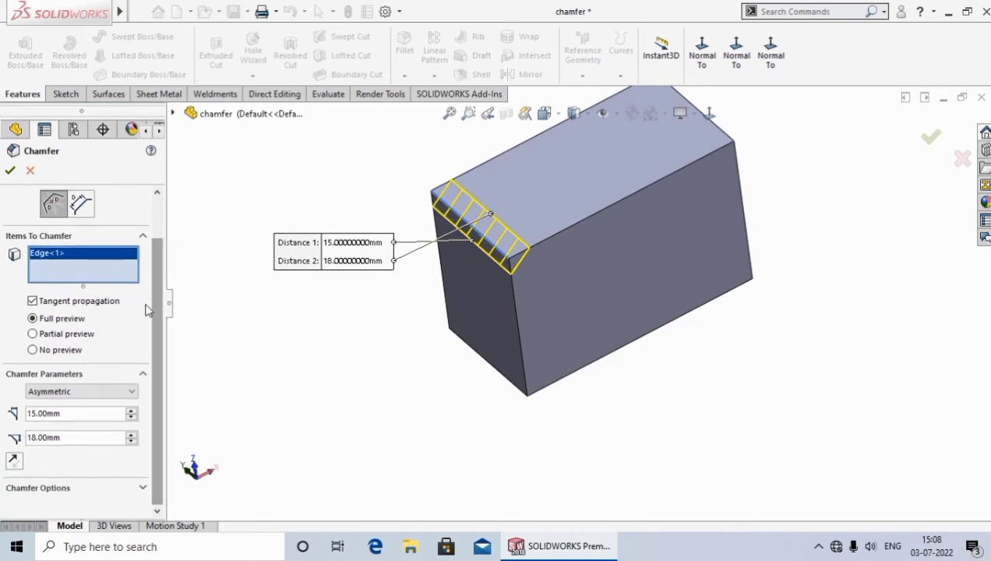
Make the chamfer Symmetric with a 20 mm distance and accept it as Chamfer2.
click(78, 391)
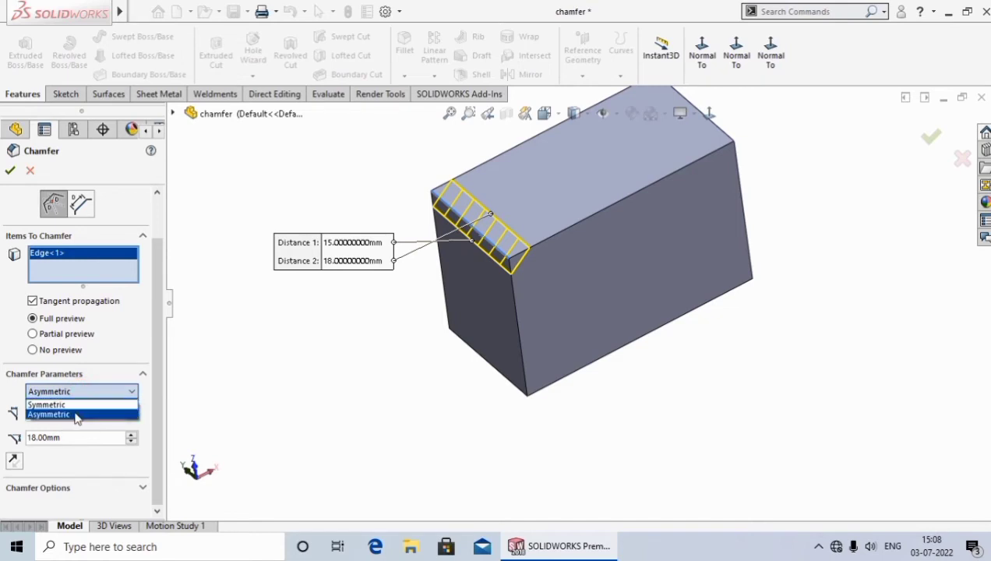
click(75, 405)
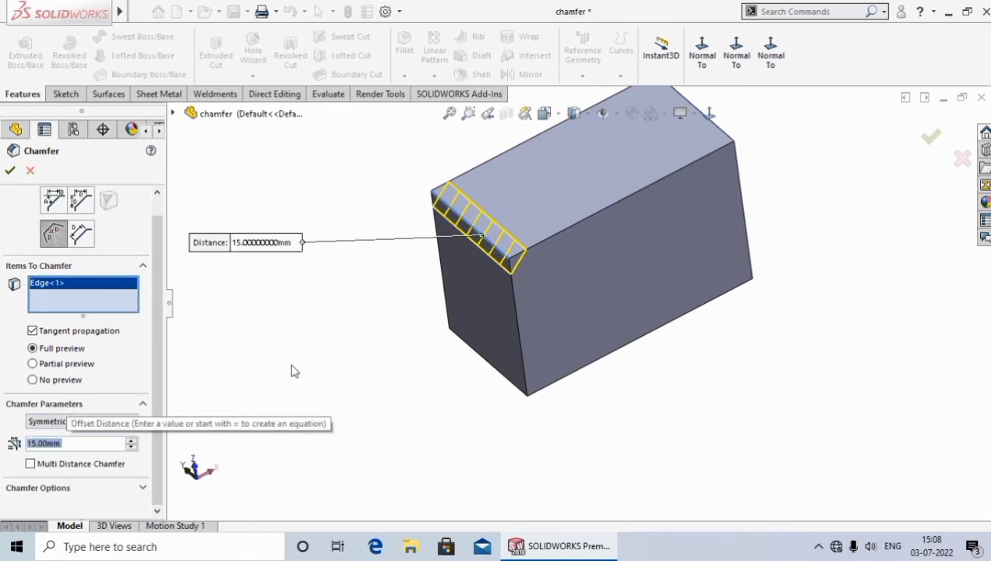
click(85, 442)
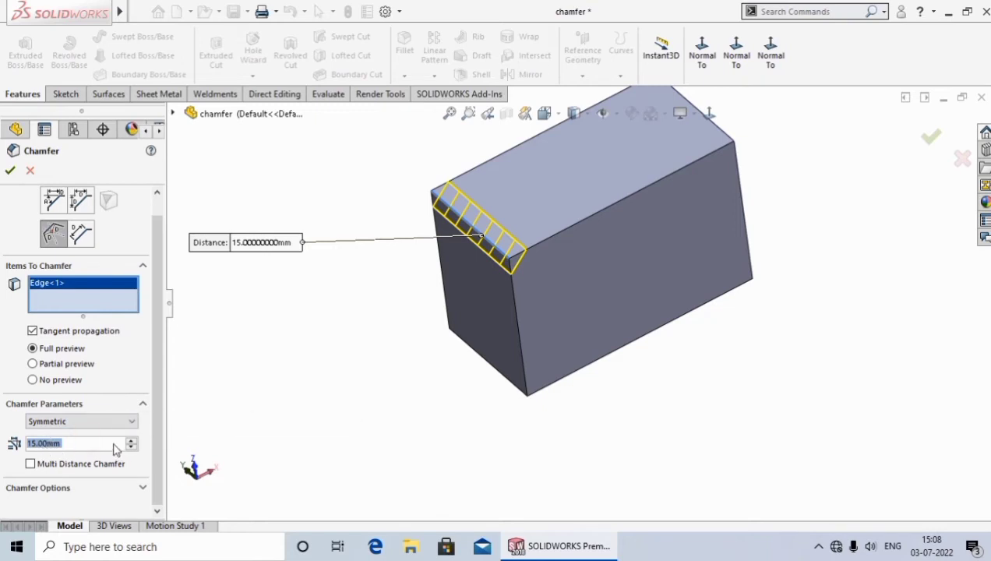
text(20)
key(Return)
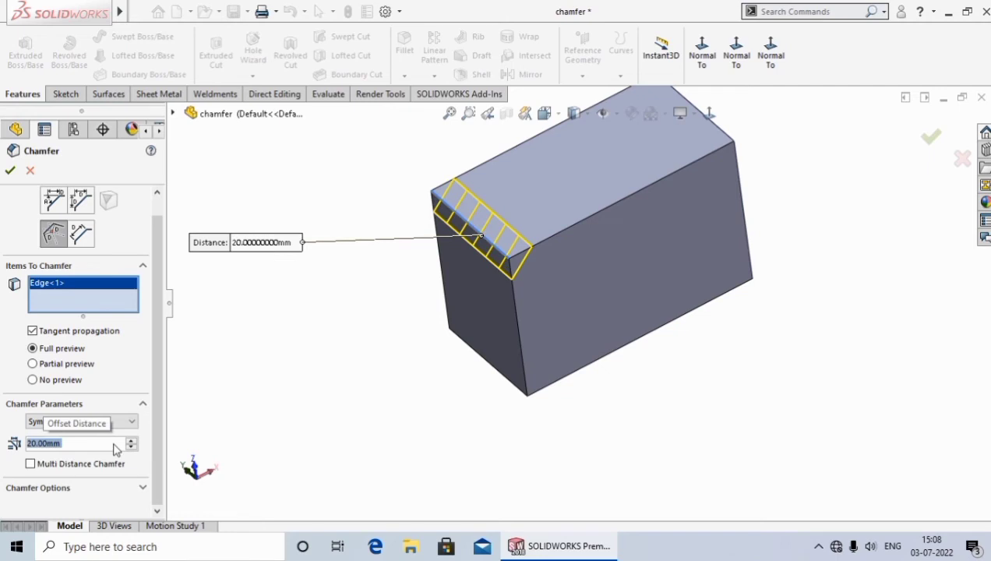
click(9, 173)
mouse_move(353, 380)
middle_down()
mouse_move(350, 338)
mouse_move(436, 281)
middle_up()
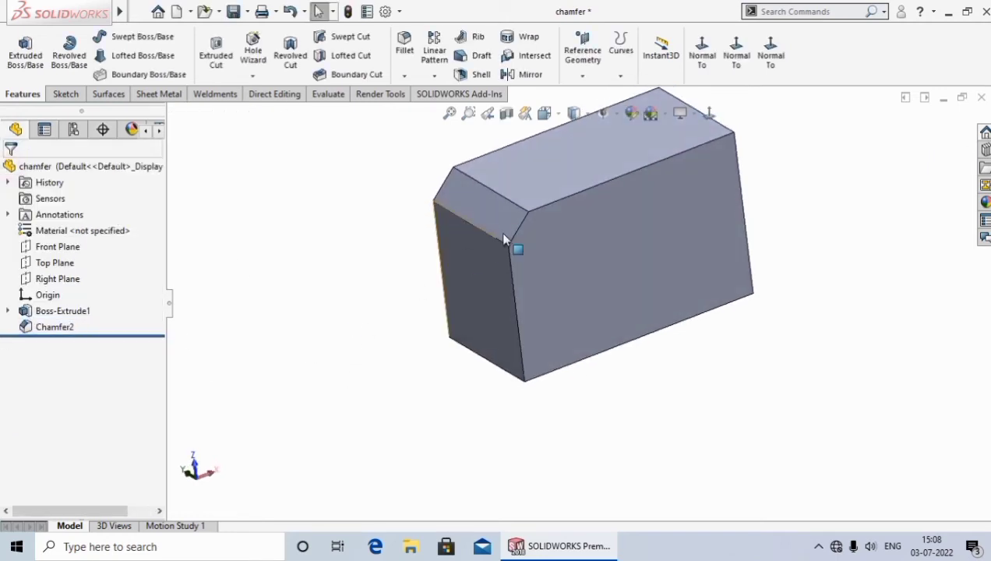
scroll(502, 234, down, 3)
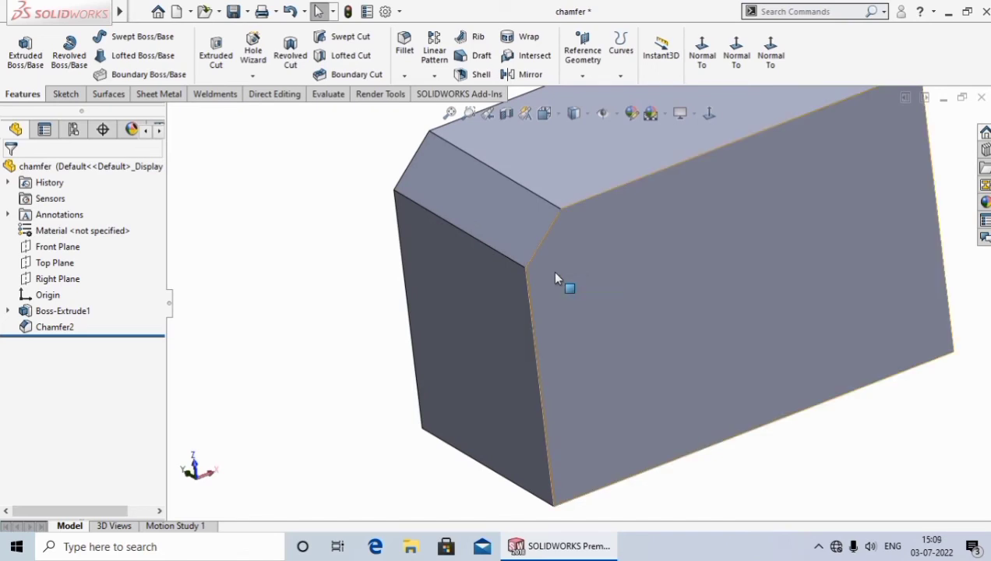
click(300, 313)
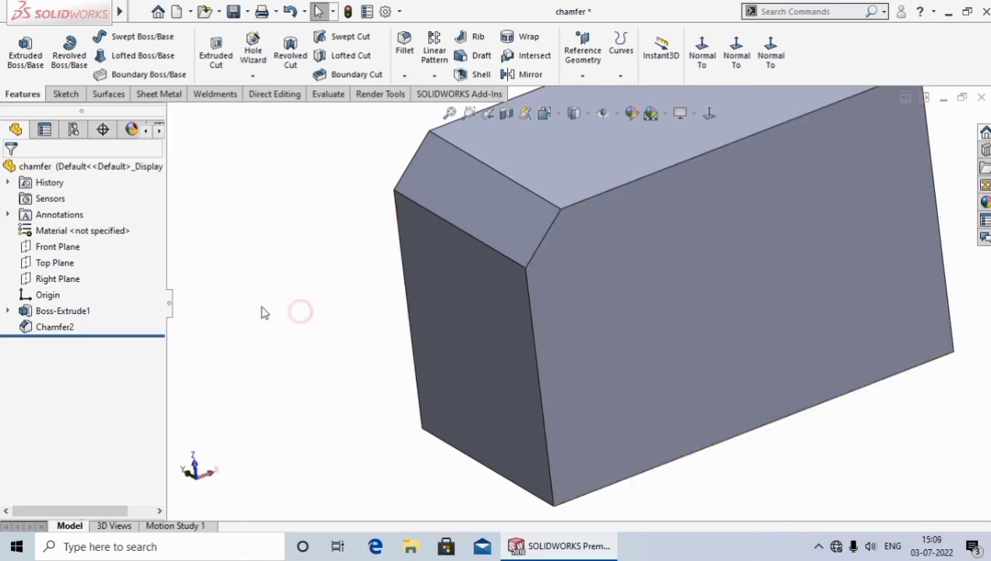
right_click(55, 327)
Edit Chamfer2, replace the single edge with the top face, and accept the 20 mm chamfer.
click(68, 210)
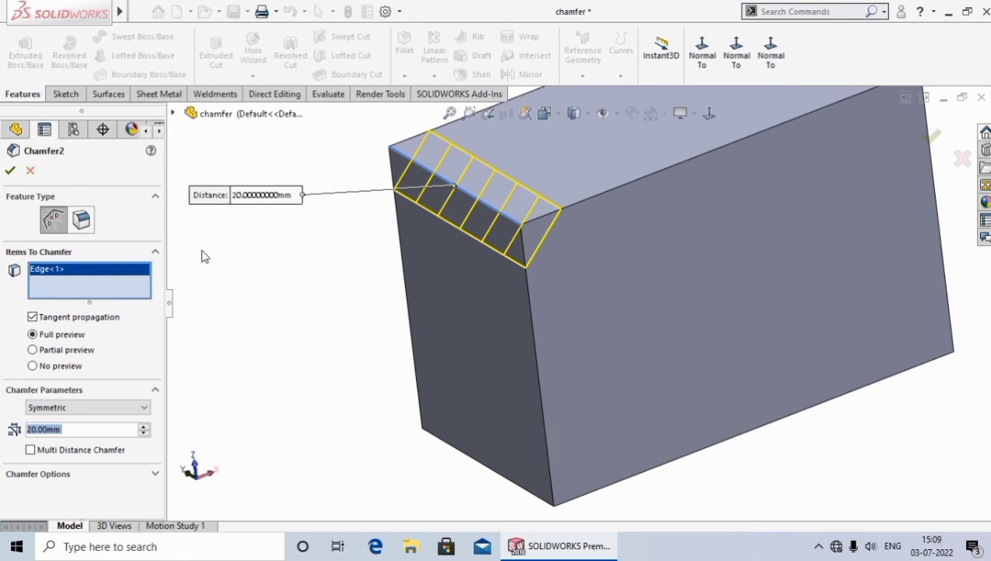
right_click(90, 275)
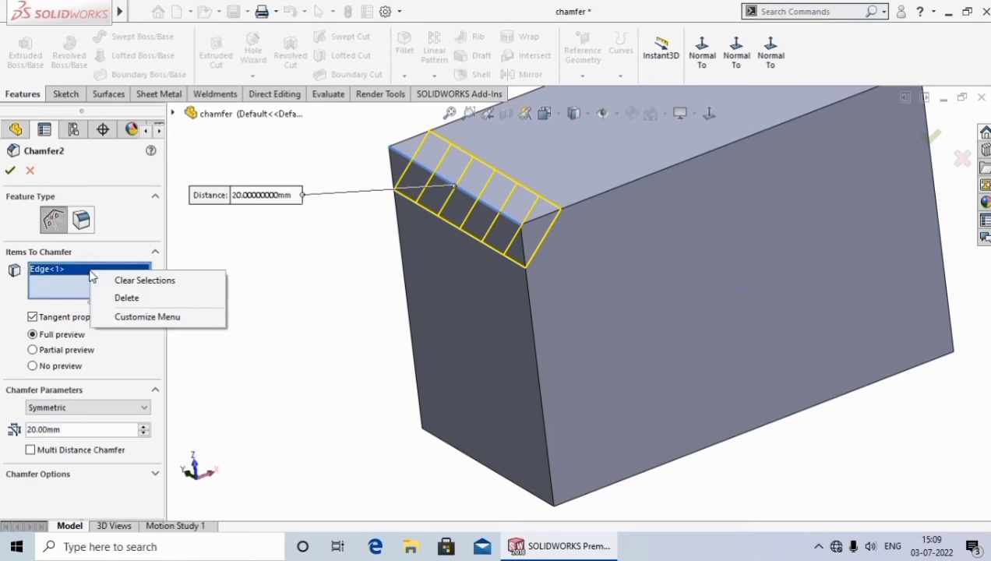
click(126, 298)
middle_drag(274, 316, 266, 350)
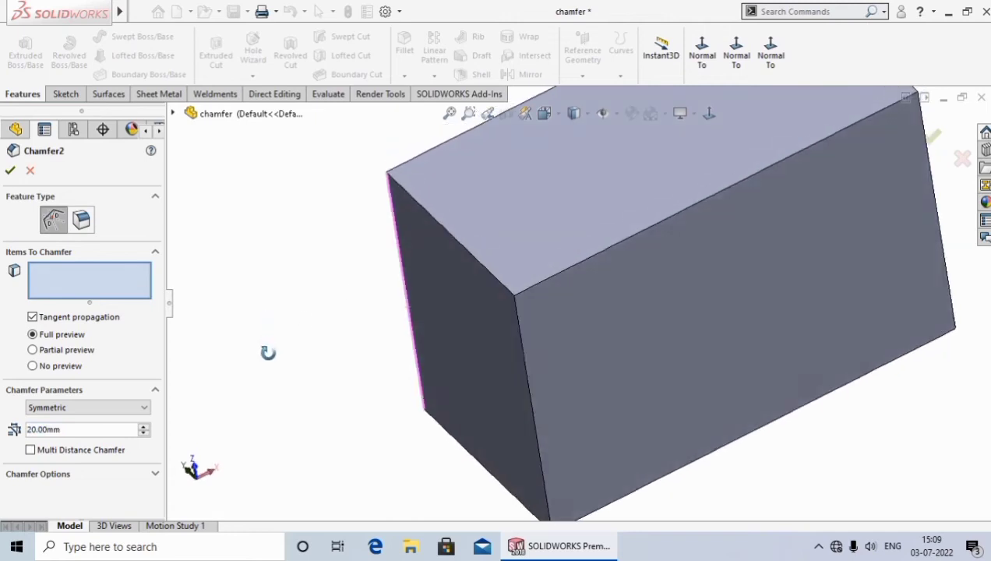
click(510, 232)
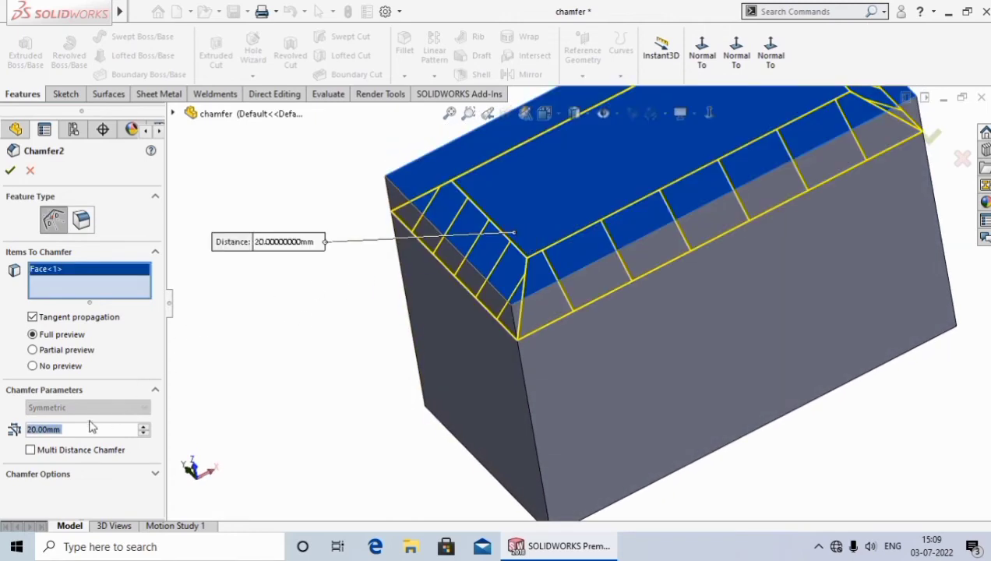
click(10, 170)
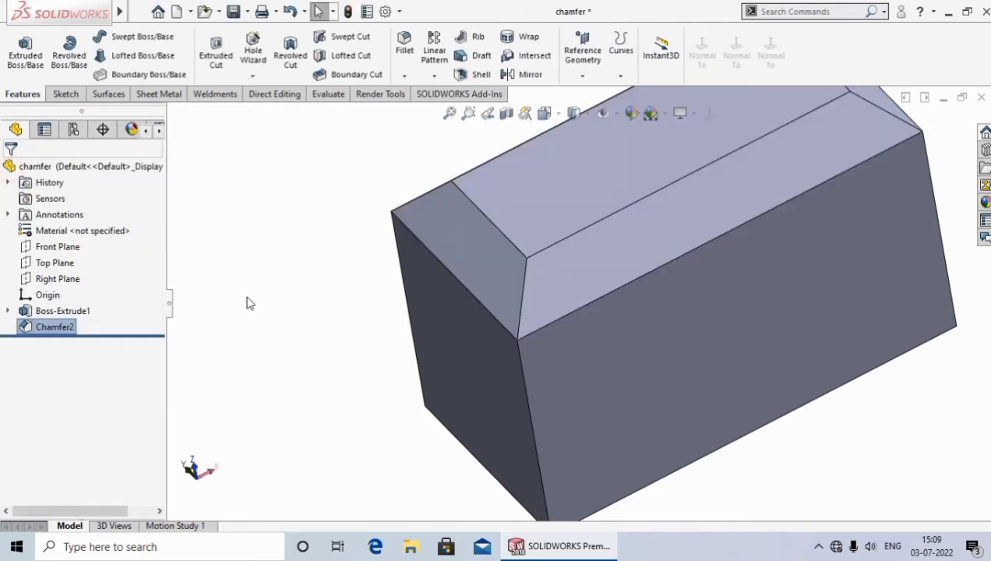
click(330, 364)
Delete Chamfer2, confirm the deletion, and zoom to fit the plain block.
scroll(359, 405, up, 3)
mouse_move(347, 405)
middle_down()
mouse_move(340, 353)
mouse_move(365, 366)
middle_up()
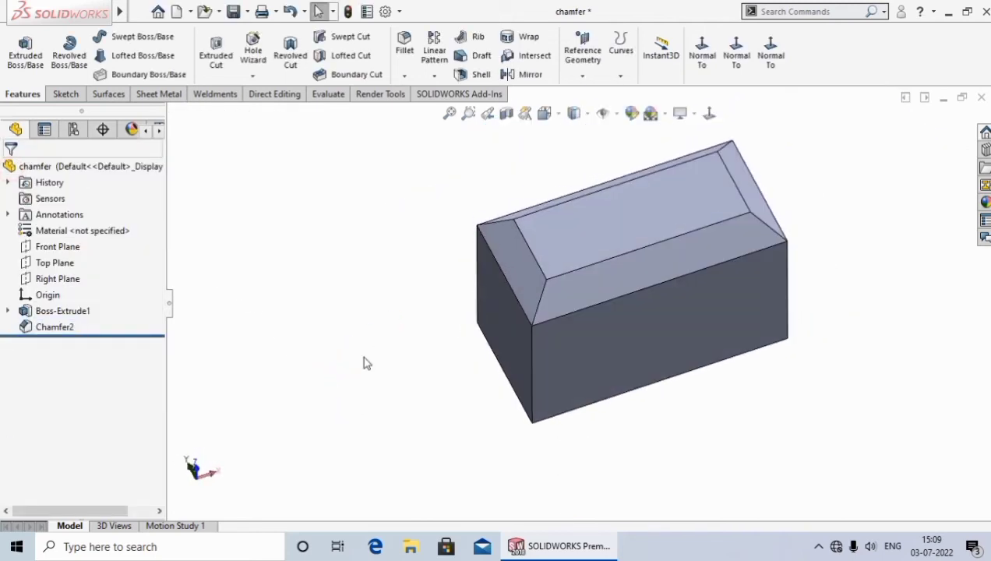
scroll(579, 251, down, 2)
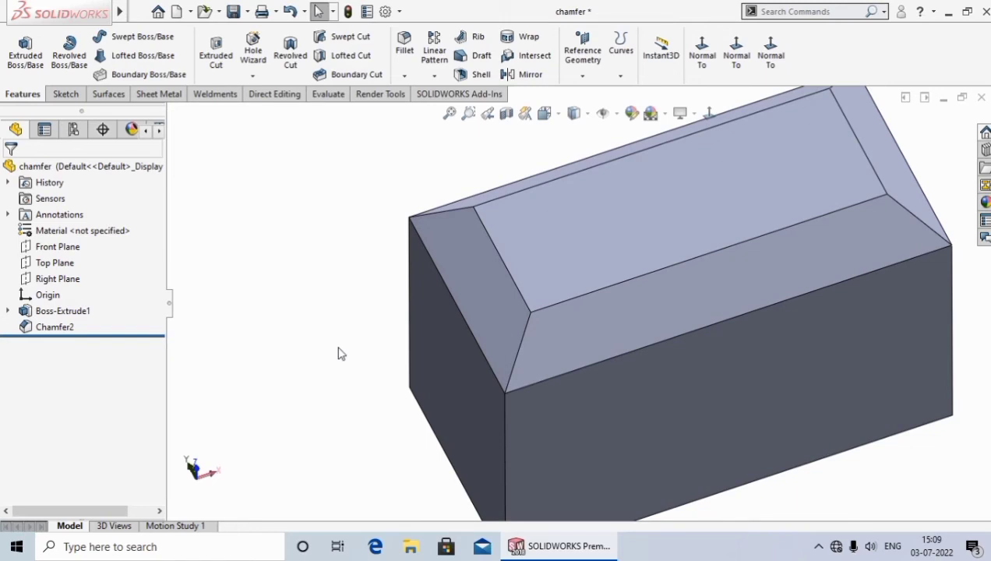
right_click(54, 327)
click(95, 352)
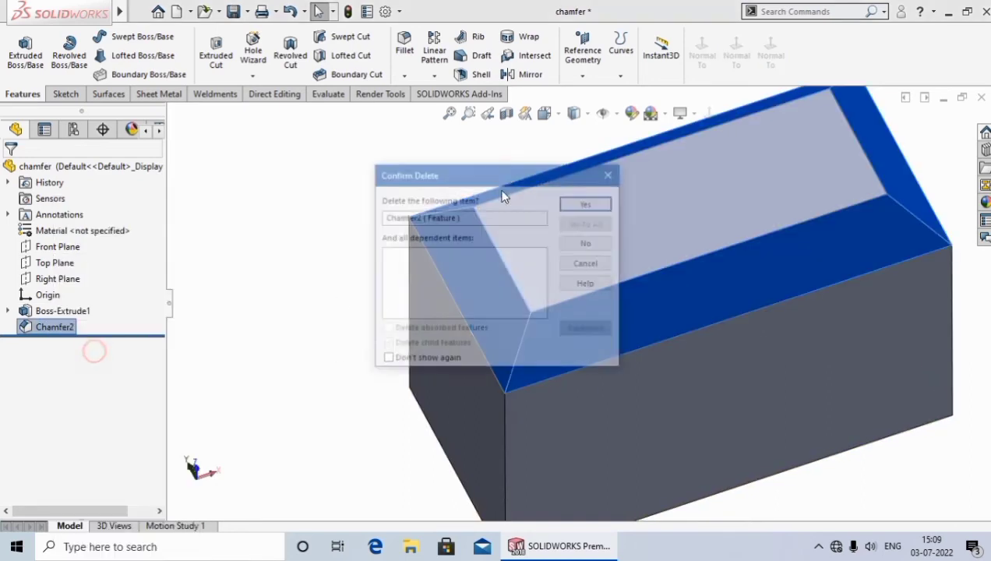
click(594, 205)
key(f)
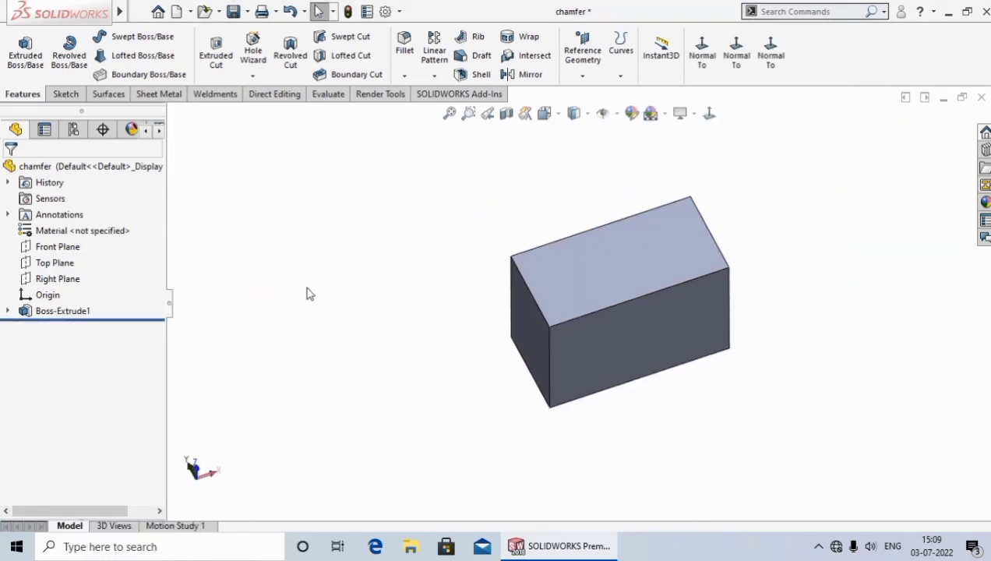
Start a Face Face chamfer and make Face Set 1 active for picking faces.
click(405, 77)
click(435, 112)
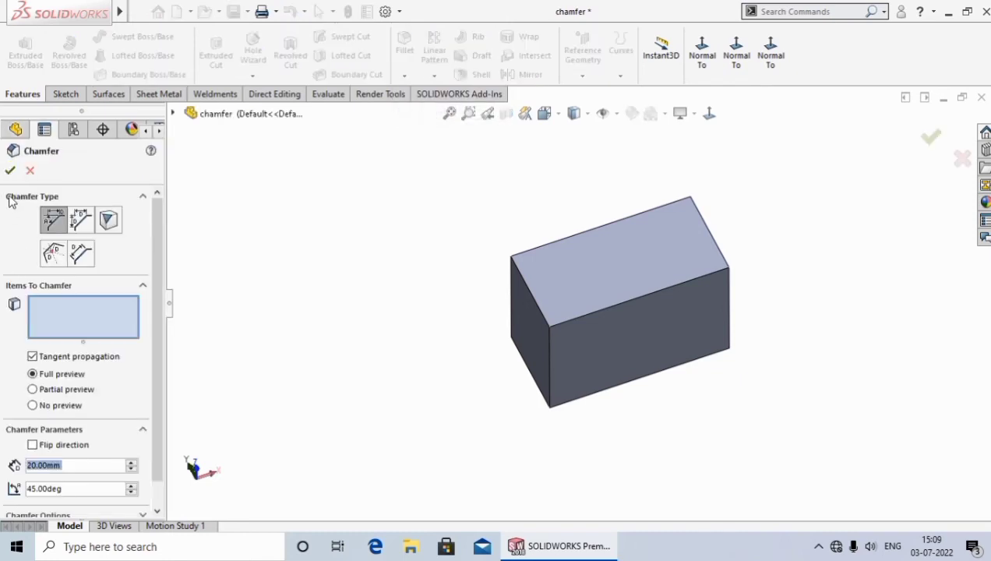
click(81, 252)
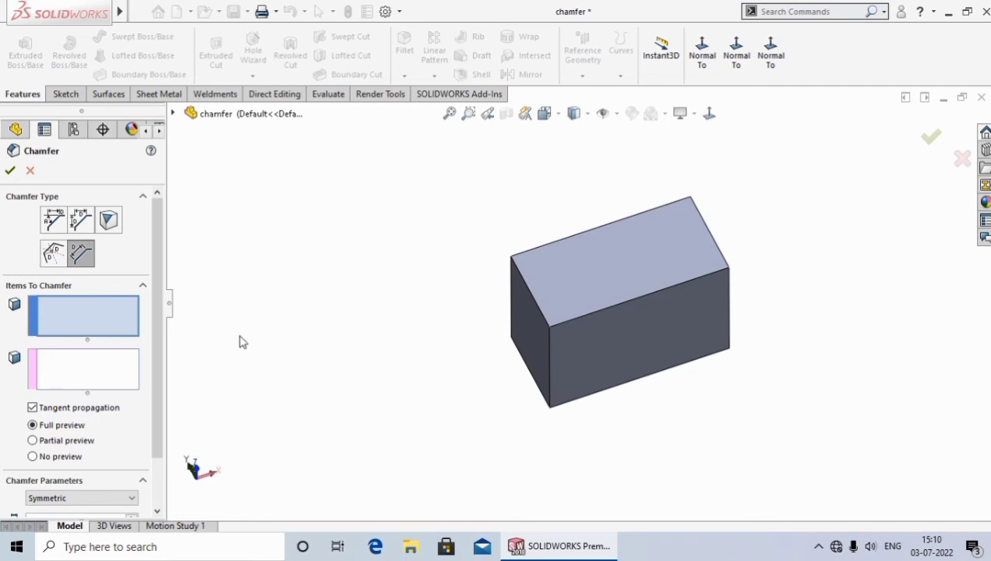
click(88, 314)
click(87, 373)
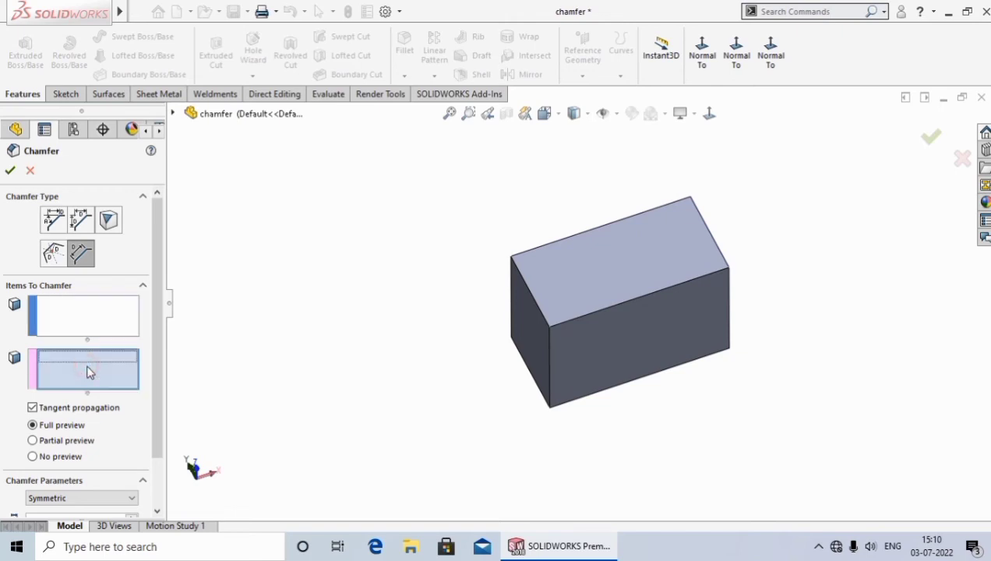
click(94, 314)
middle_drag(417, 296, 427, 327)
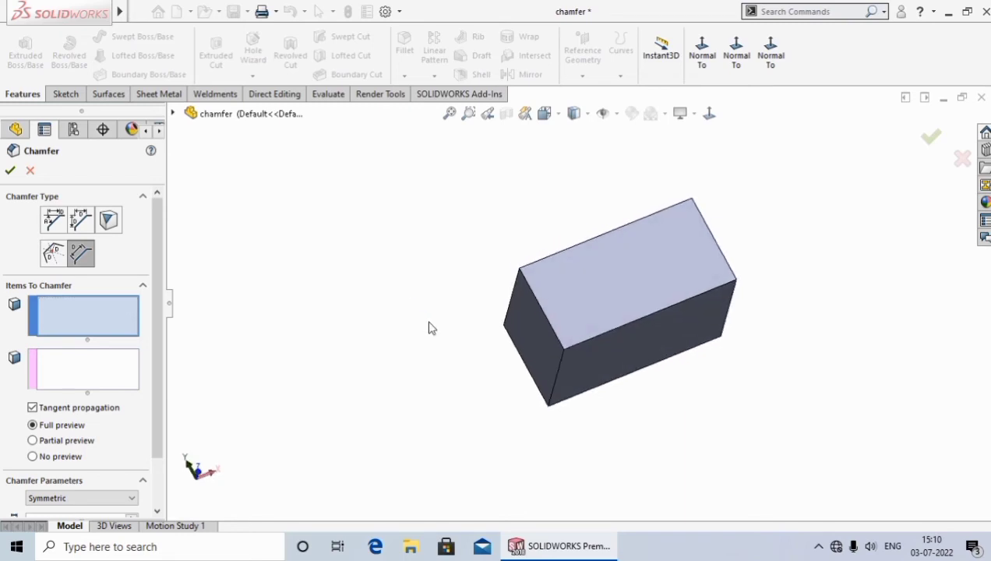
Use the top face as Face Set 1 and the left and front faces as Face Set 2.
click(580, 290)
middle_drag(484, 368, 443, 326)
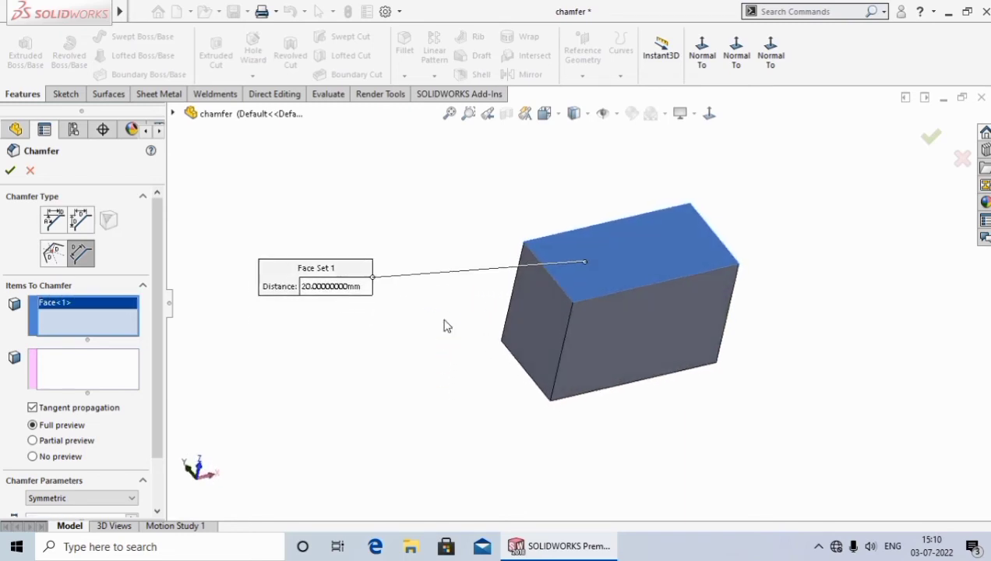
click(84, 369)
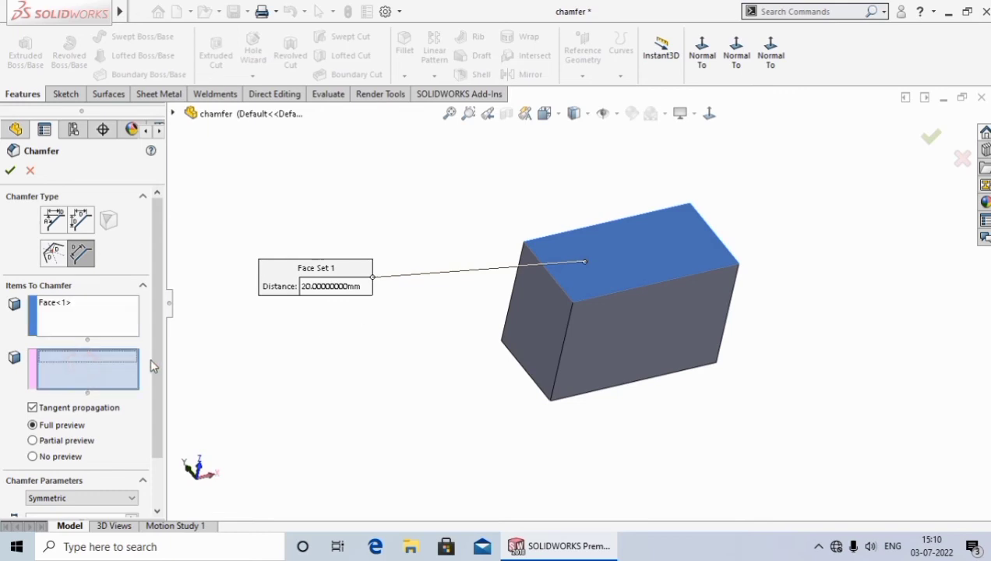
mouse_move(365, 394)
middle_down()
mouse_move(344, 366)
mouse_move(357, 373)
middle_up()
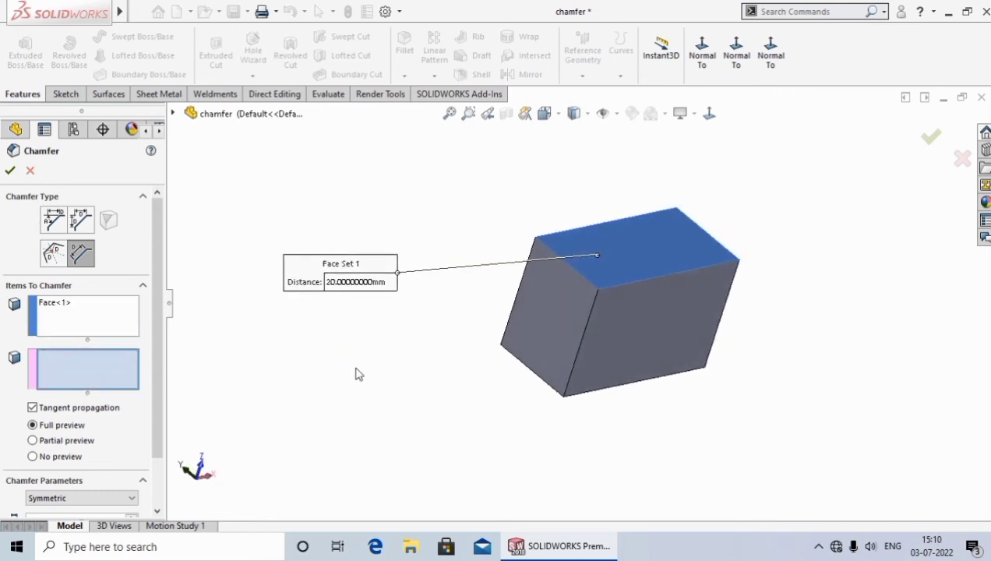
click(562, 315)
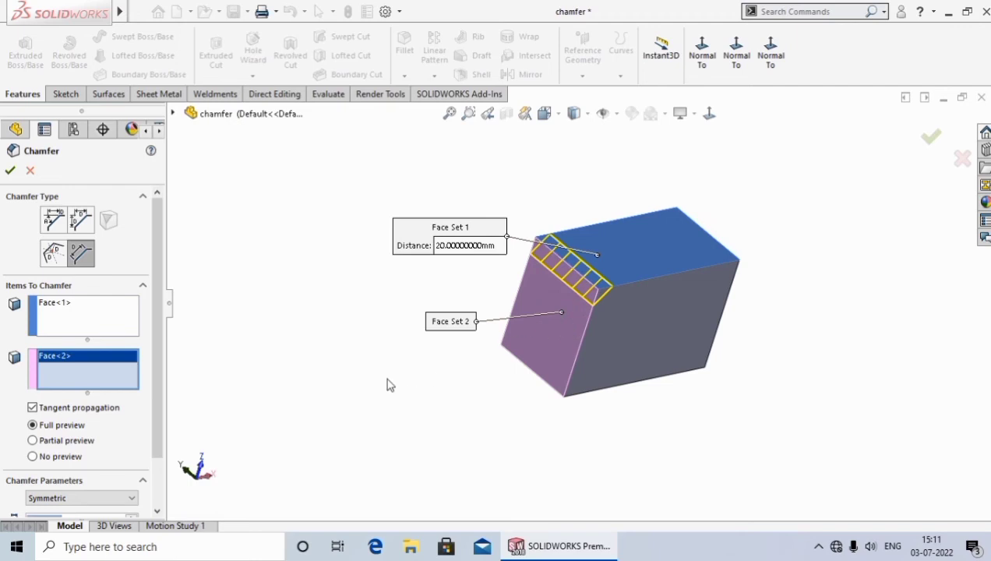
middle_drag(385, 377, 360, 343)
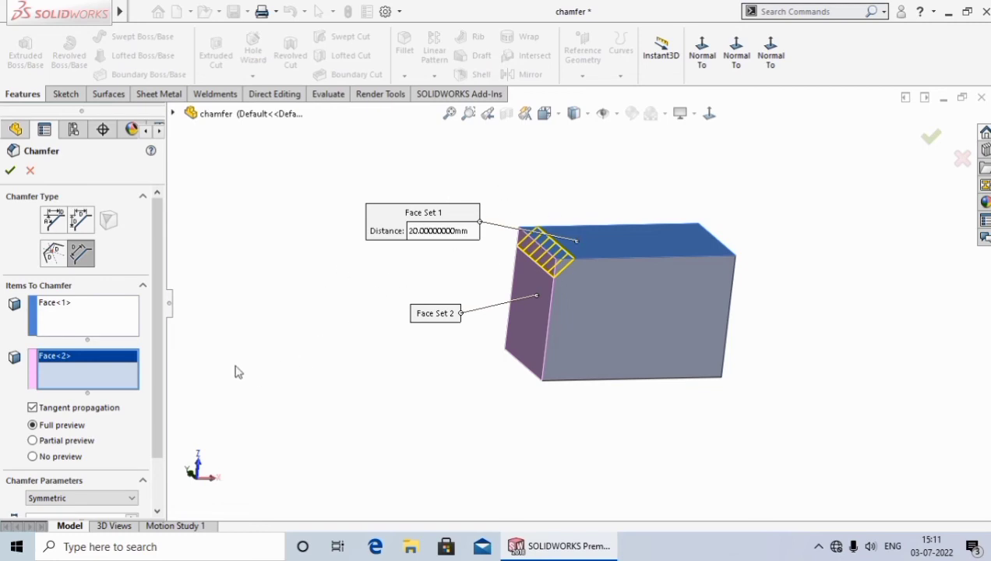
click(91, 379)
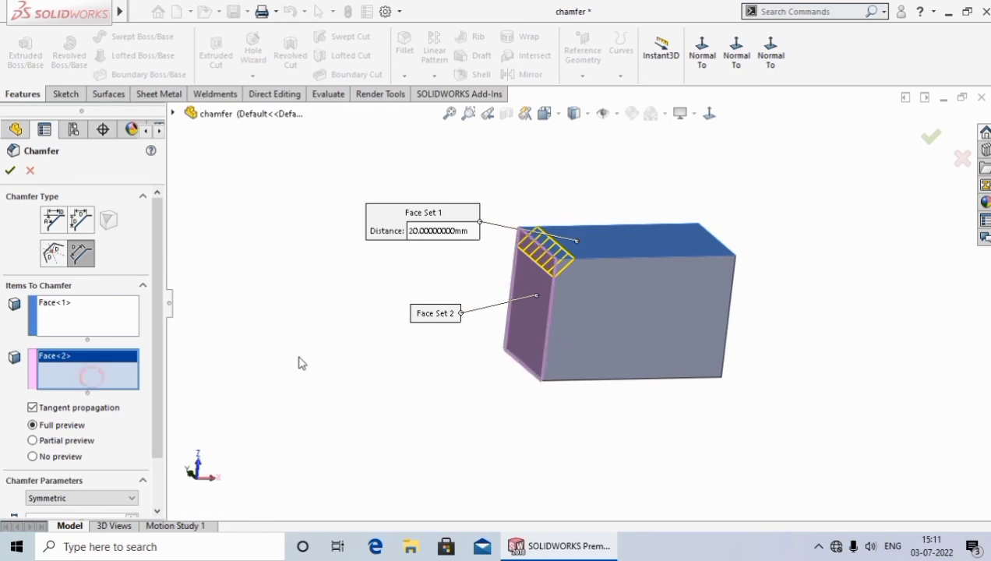
click(640, 322)
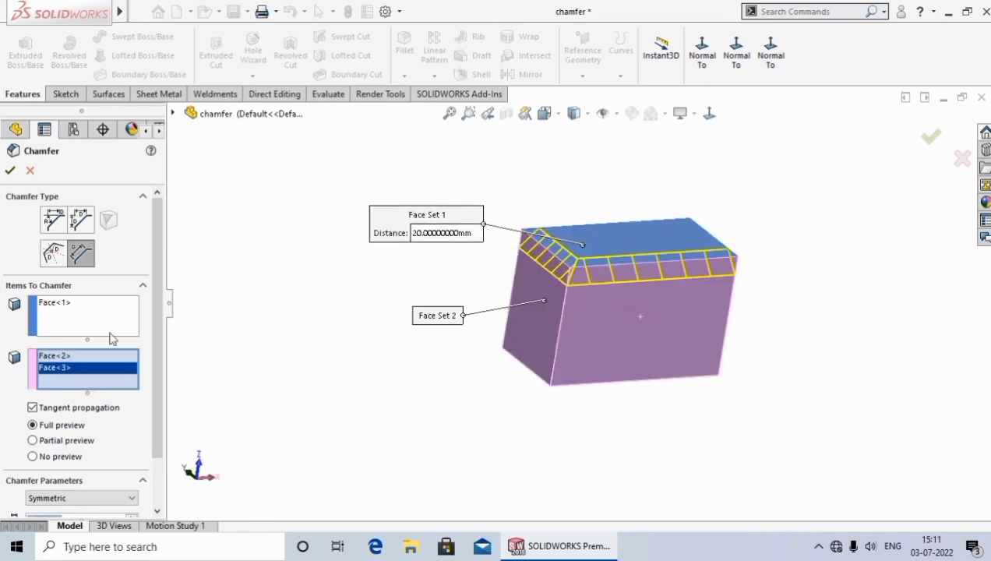
scroll(66, 424, down, 1)
scroll(66, 424, down, 1)
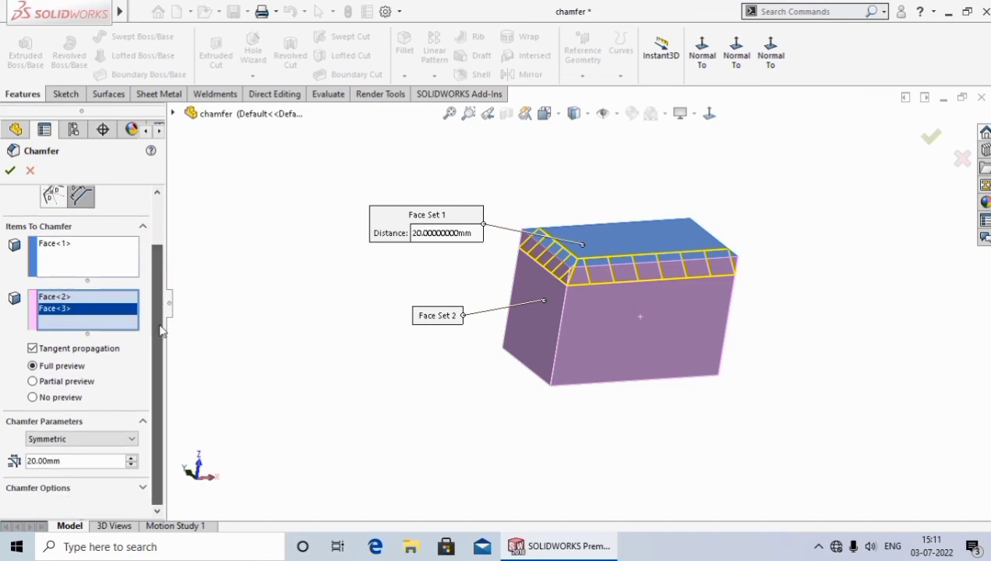
Keep the distance Symmetric, enter 25 mm, and accept the chamfer as Chamfer3.
click(115, 439)
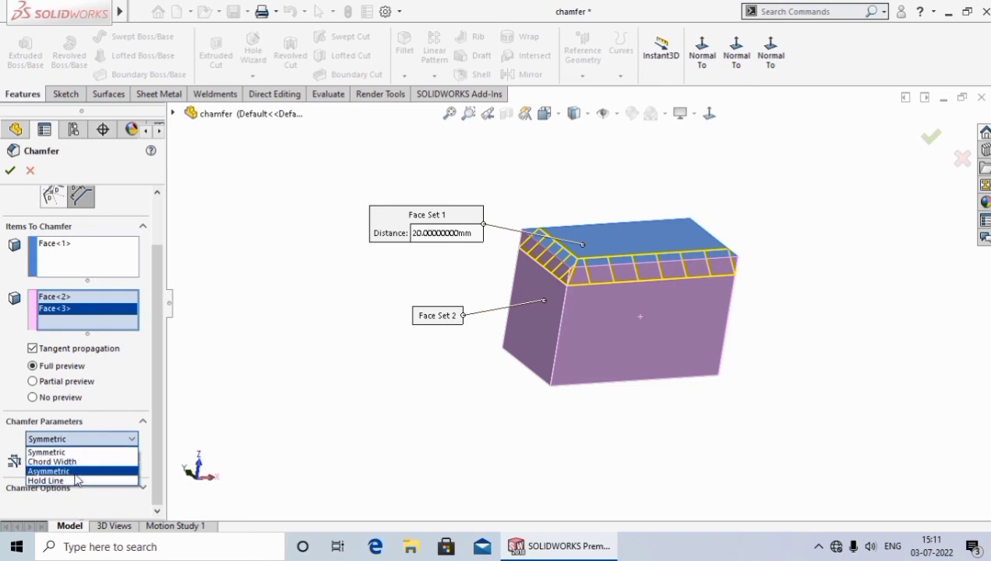
click(81, 452)
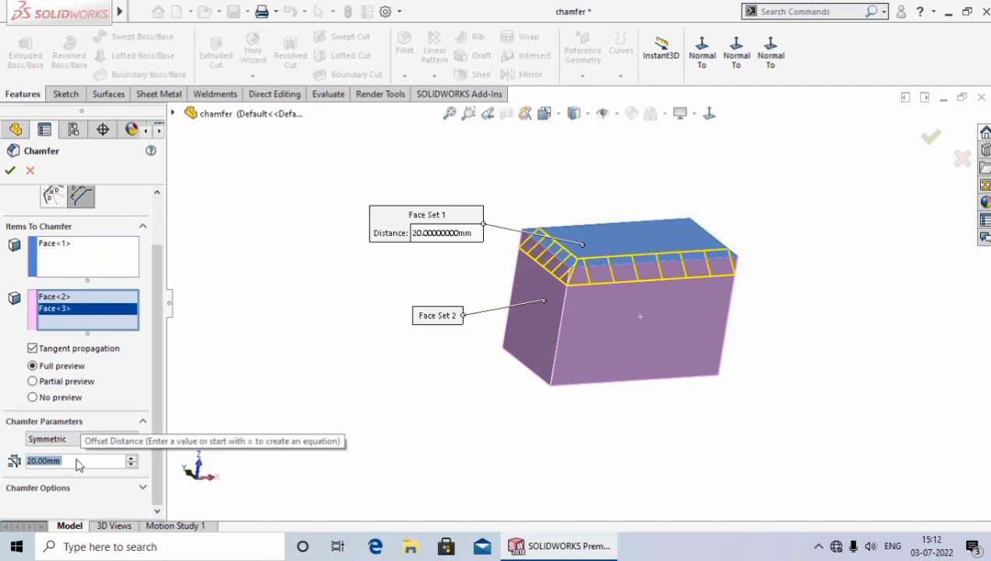
text(25)
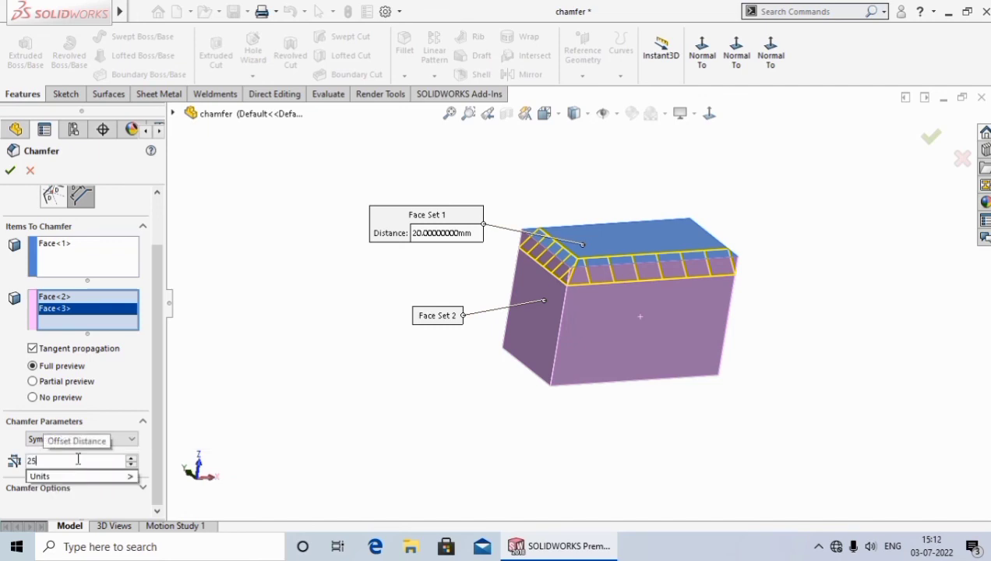
key(Return)
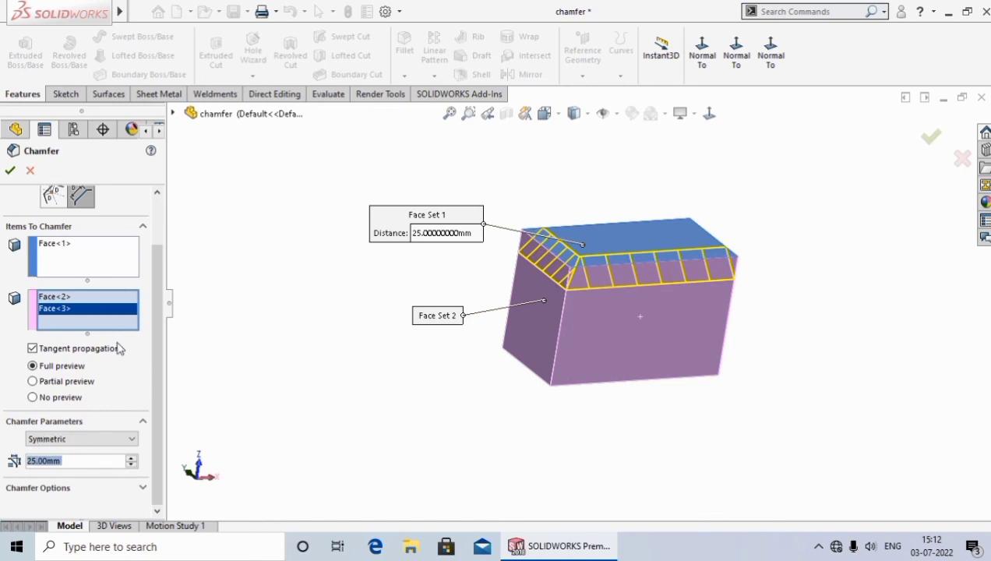
click(10, 170)
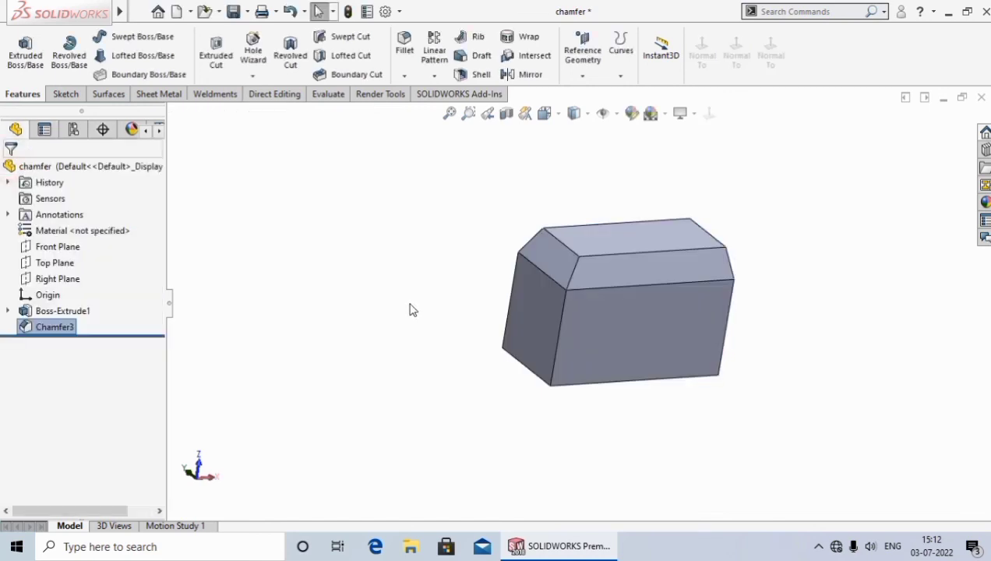
mouse_move(411, 290)
middle_down()
mouse_move(401, 290)
mouse_move(398, 317)
middle_up()
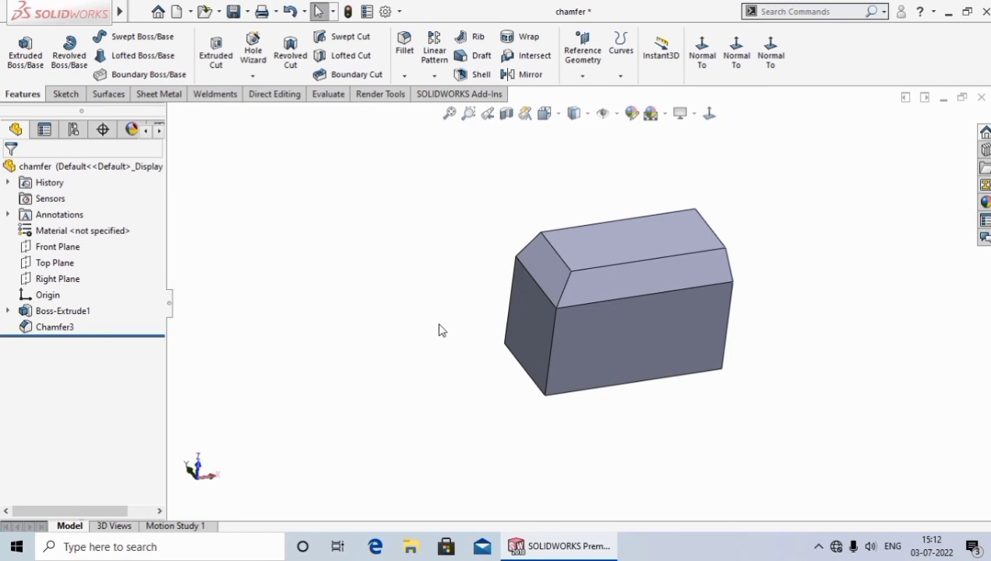
scroll(631, 282, down, 2)
scroll(637, 279, down, 2)
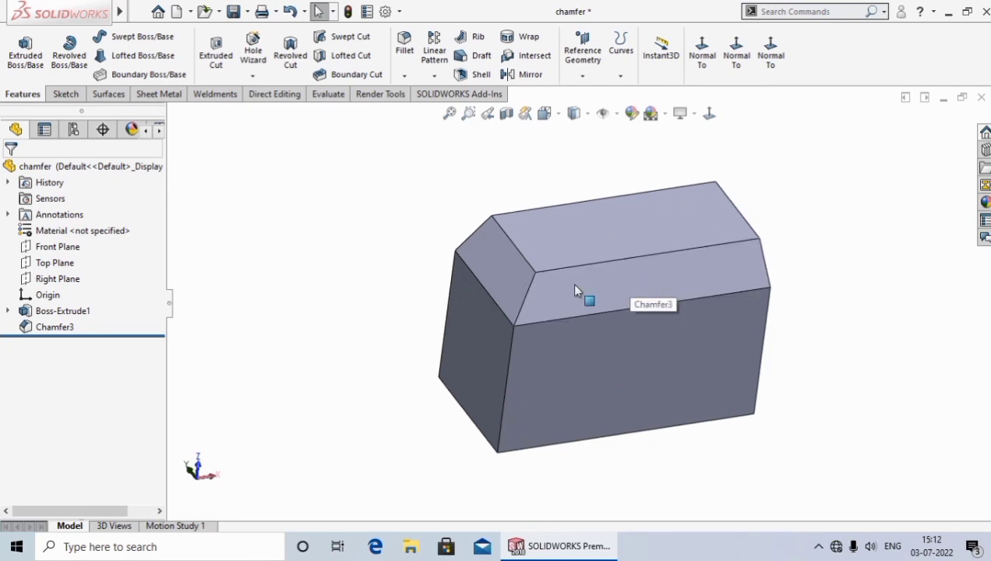